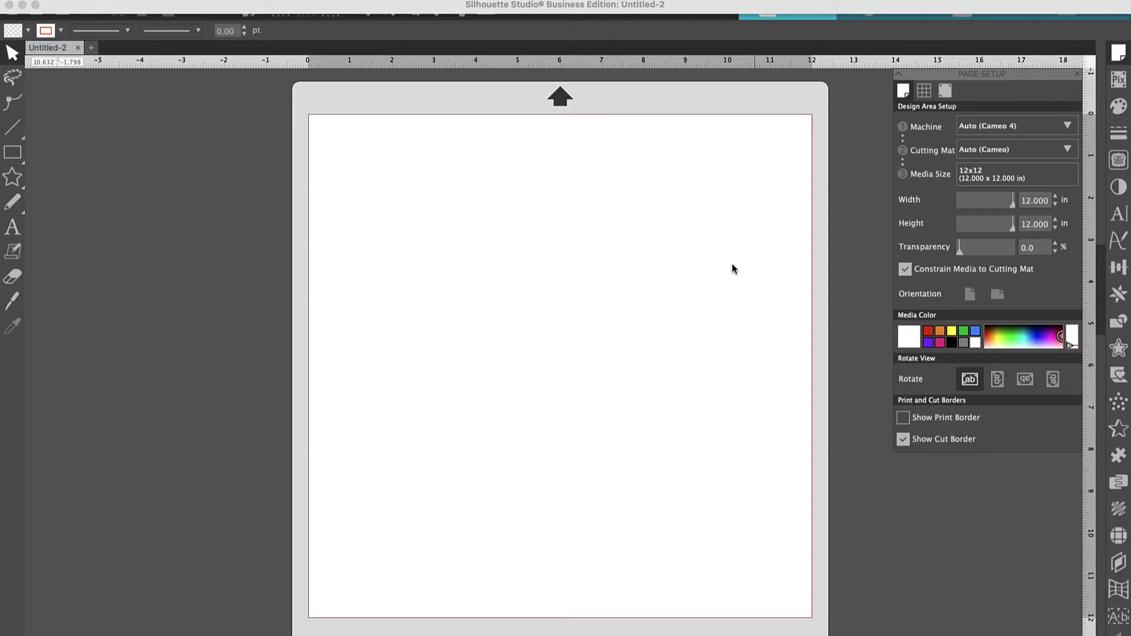
# - Show the File menu in the macOS menu bar
pyautogui.scroll(2, 732, 268)
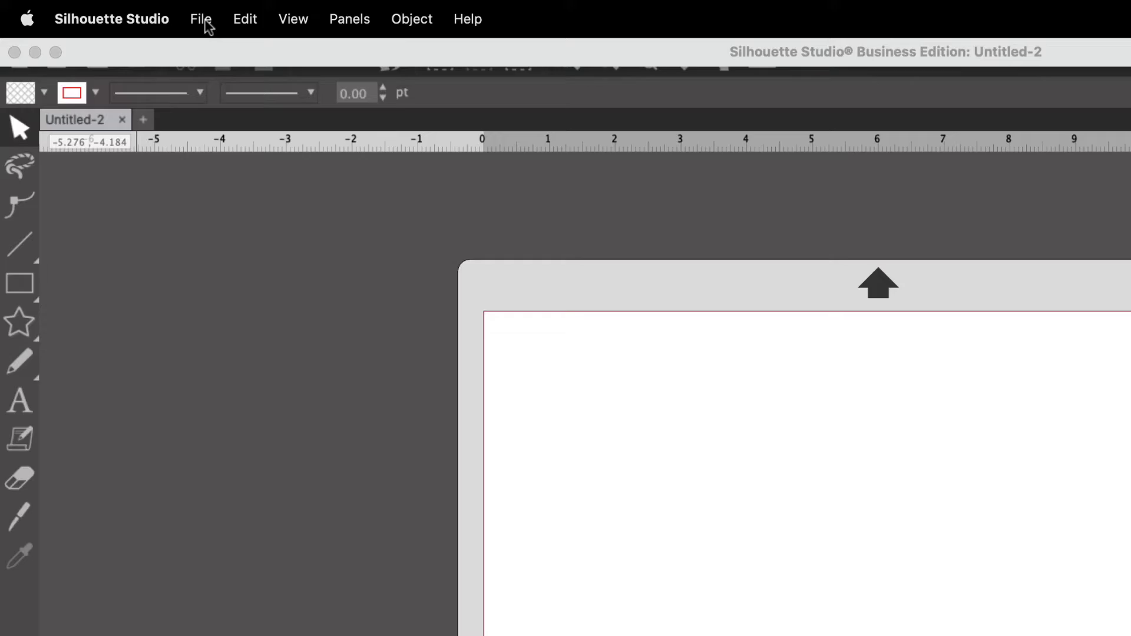
pyautogui.click(129, 1)
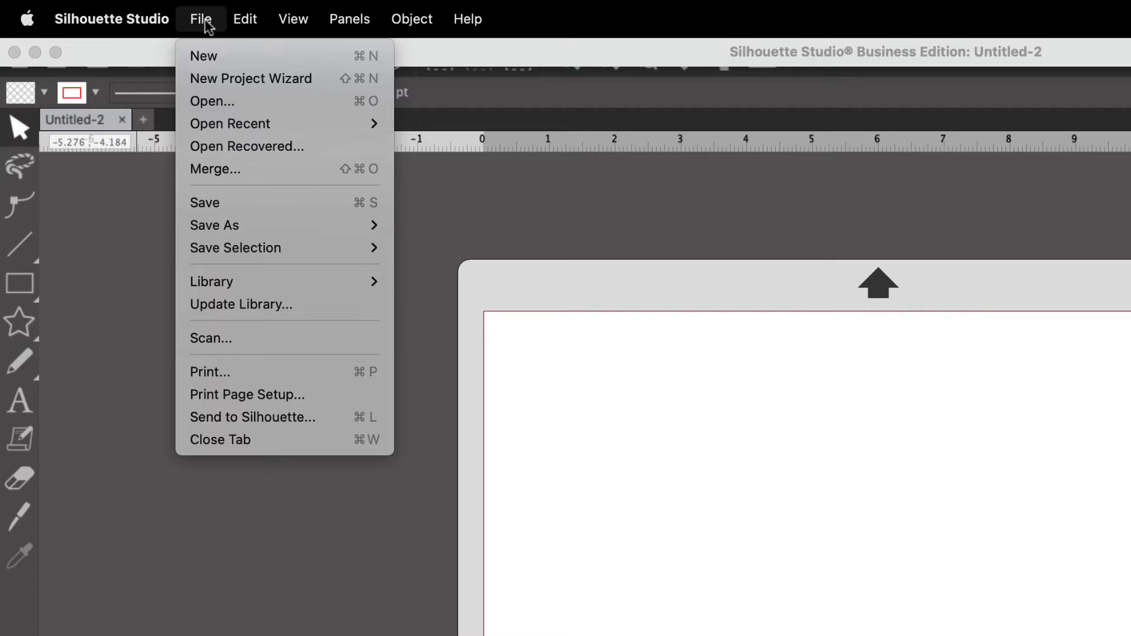
# - Open the yellow Paper Egg Designs SVG template with File > Open
pyautogui.click(224, 109)
pyautogui.scroll(-2, 787, 466)
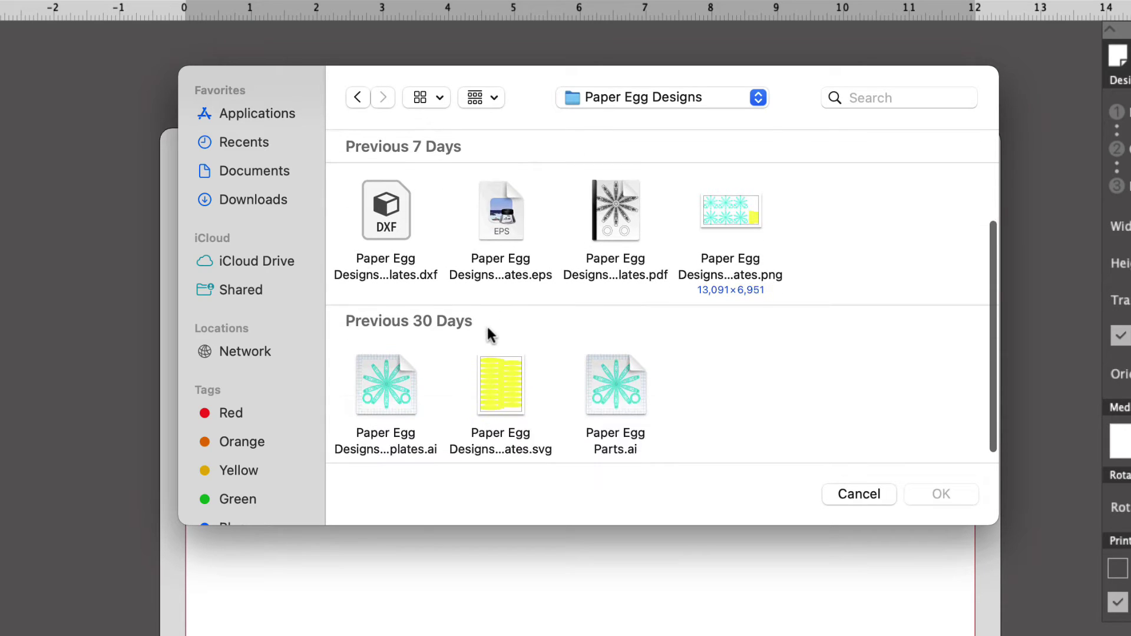
pyautogui.scroll(-1, 488, 328)
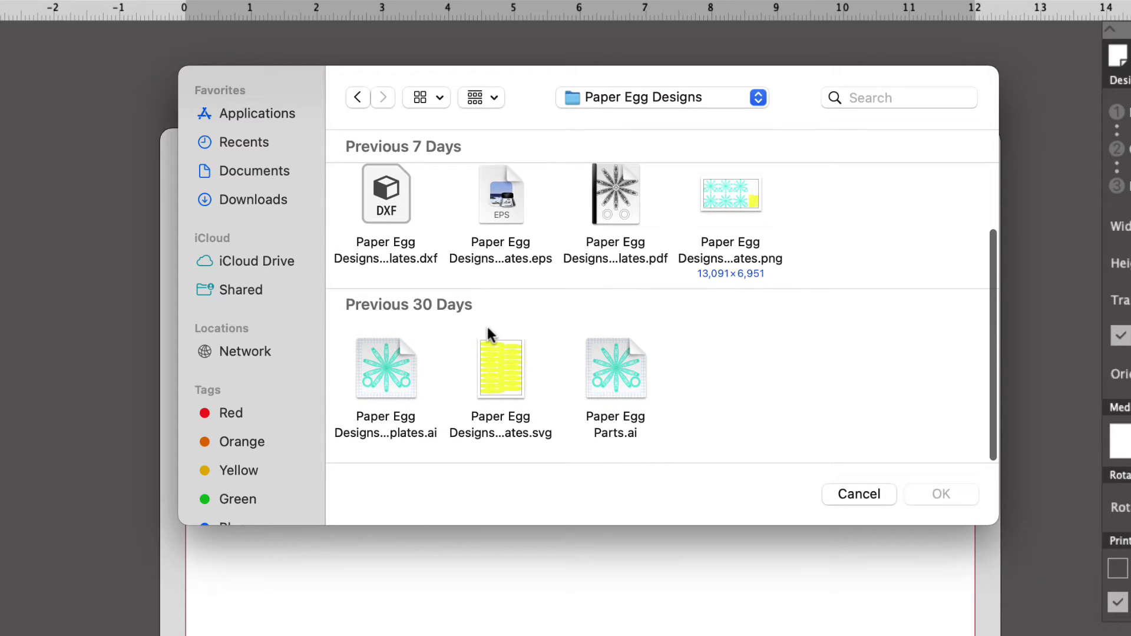
pyautogui.click(497, 374)
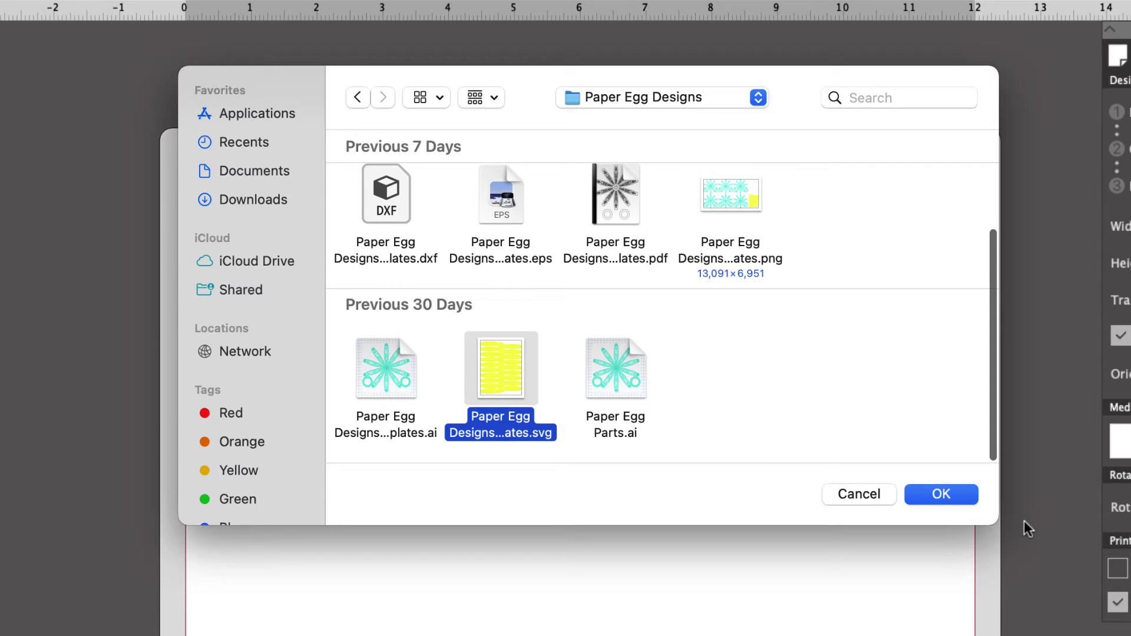
pyautogui.click(941, 494)
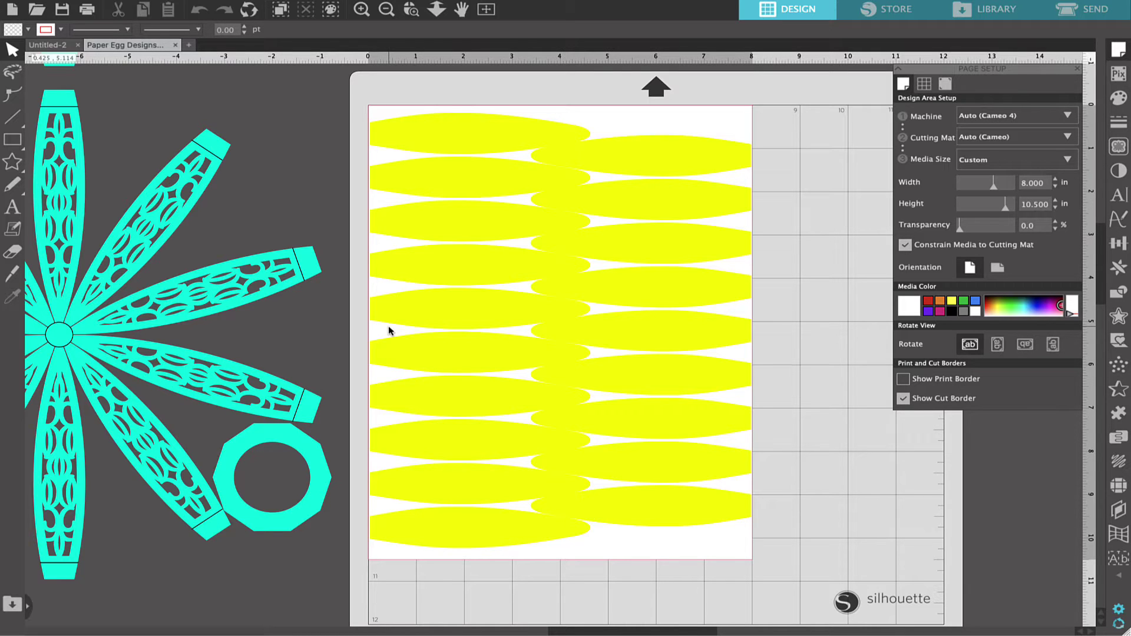
# - Zoom out and marquee-select the top yellow egg ovals on the mat
pyautogui.scroll(-5, 389, 331)
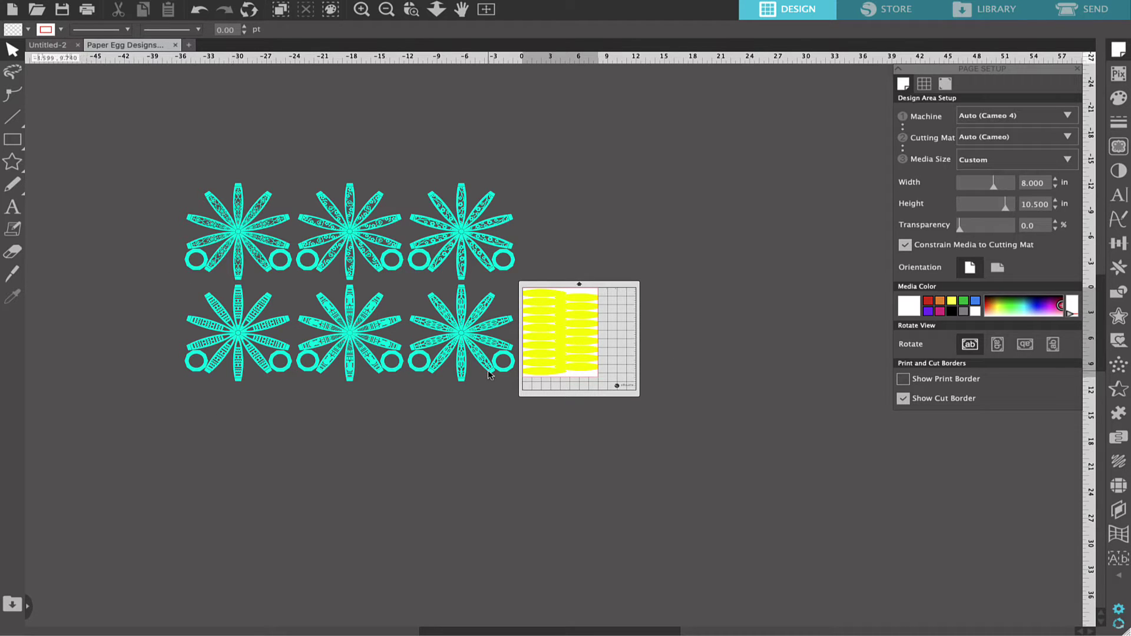
pyautogui.moveTo(539, 290); pyautogui.dragTo(589, 383)
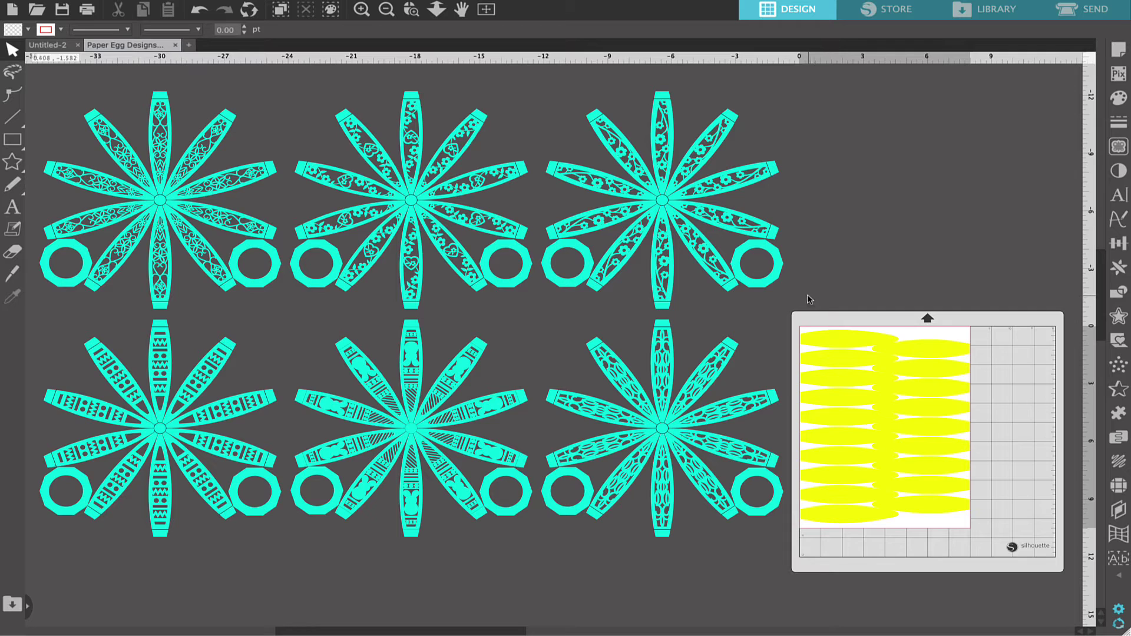
pyautogui.moveTo(803, 323); pyautogui.dragTo(931, 513)
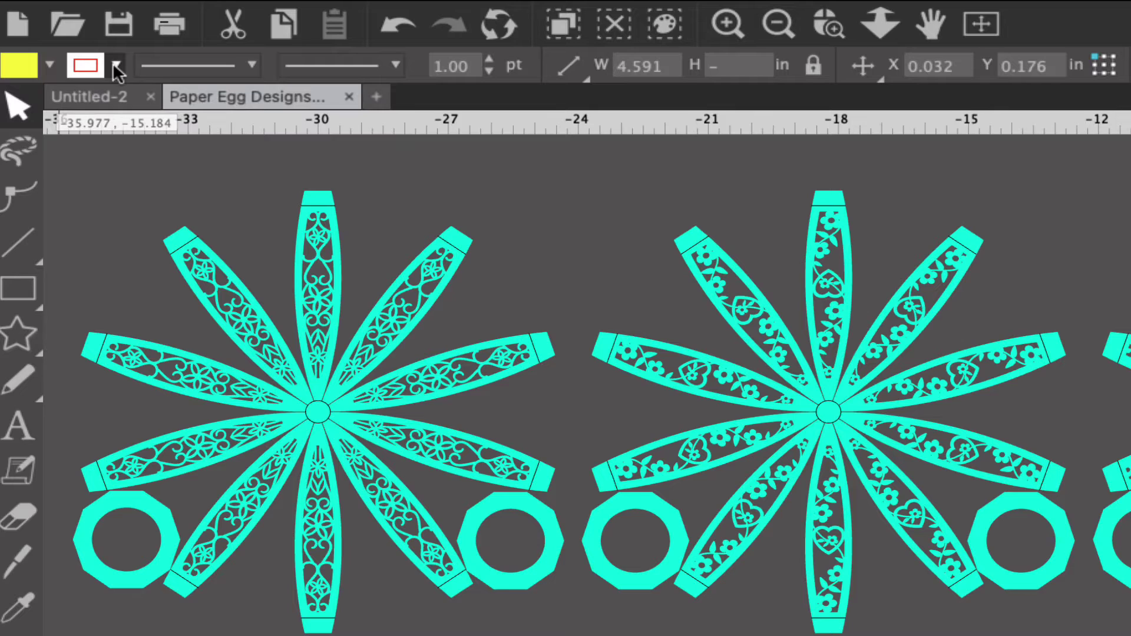
# - Eyedrop the yellow fill (#F7F706) as the egg pieces' line colour, then deselect
pyautogui.click(116, 66)
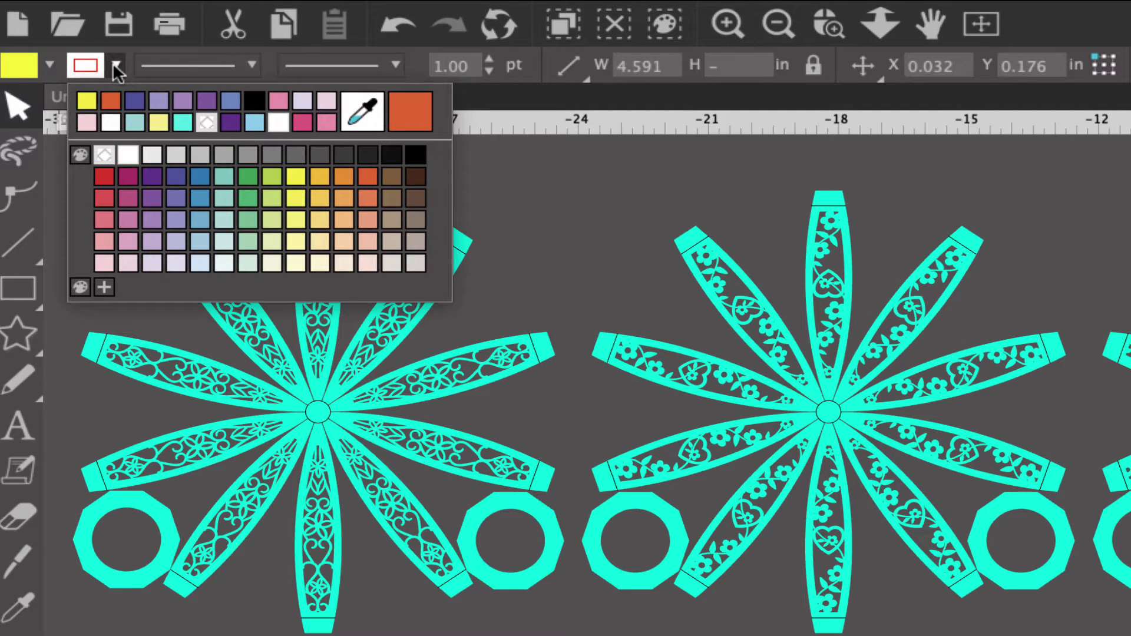
pyautogui.click(360, 117)
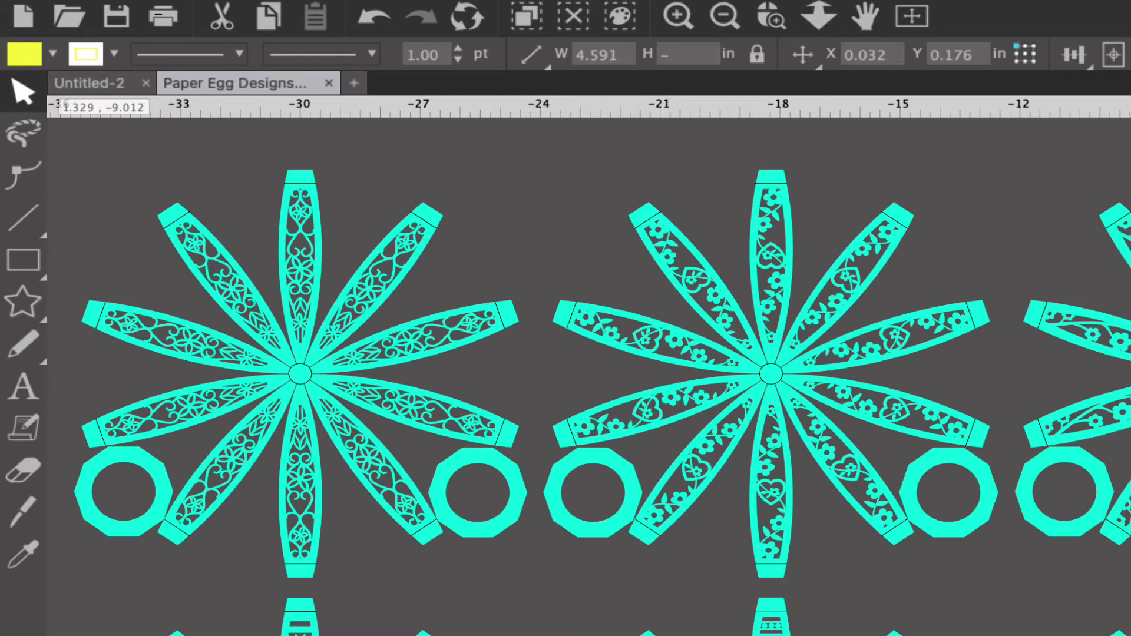
pyautogui.press('Escape')
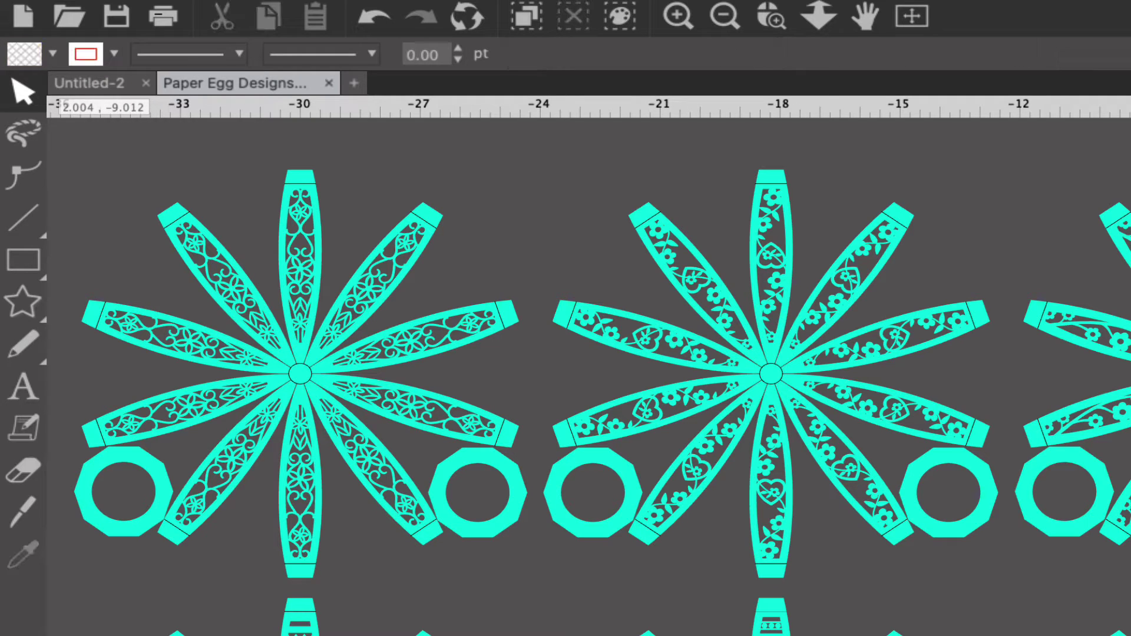
# - Shift-select all six teal flower designs, starting from the top-left flower
pyautogui.click(316, 316)
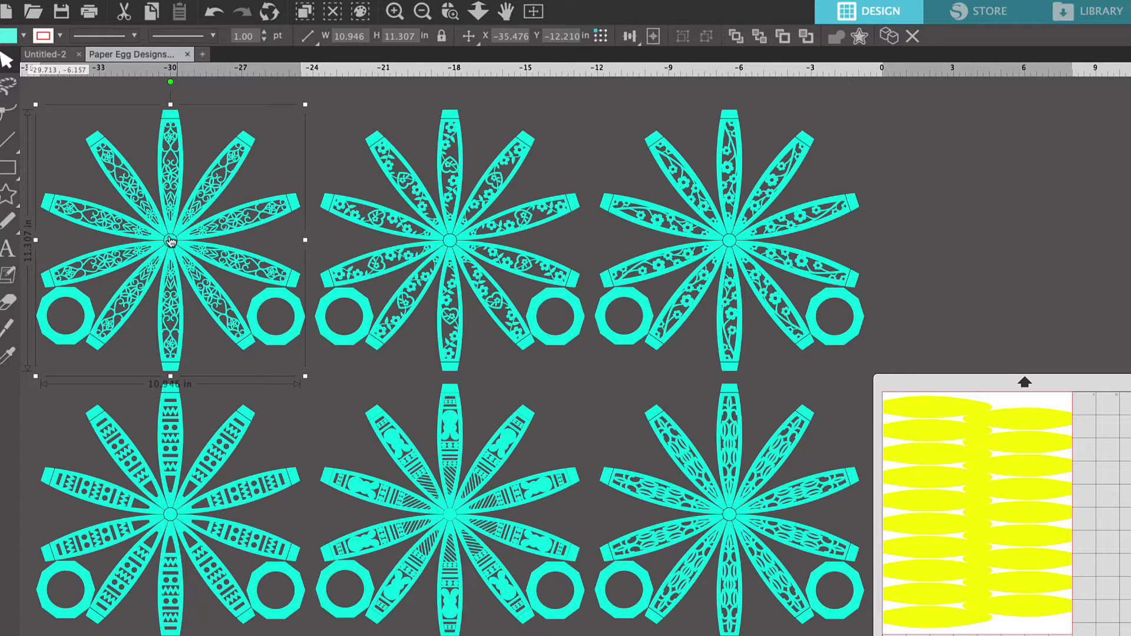
pyautogui.click(165, 213)
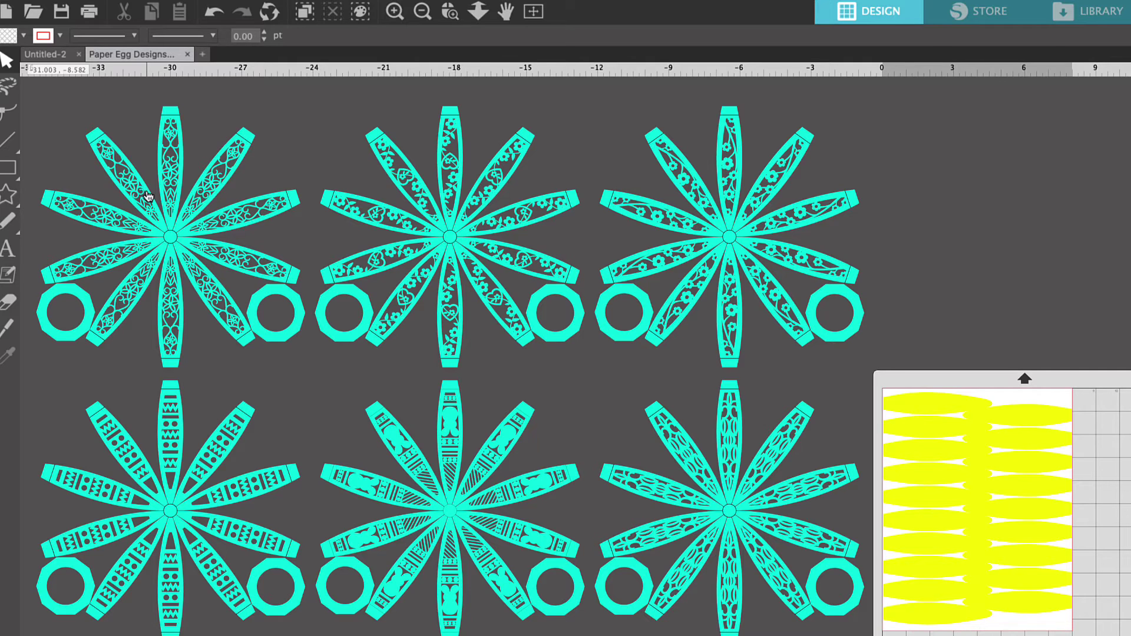
pyautogui.click(149, 196)
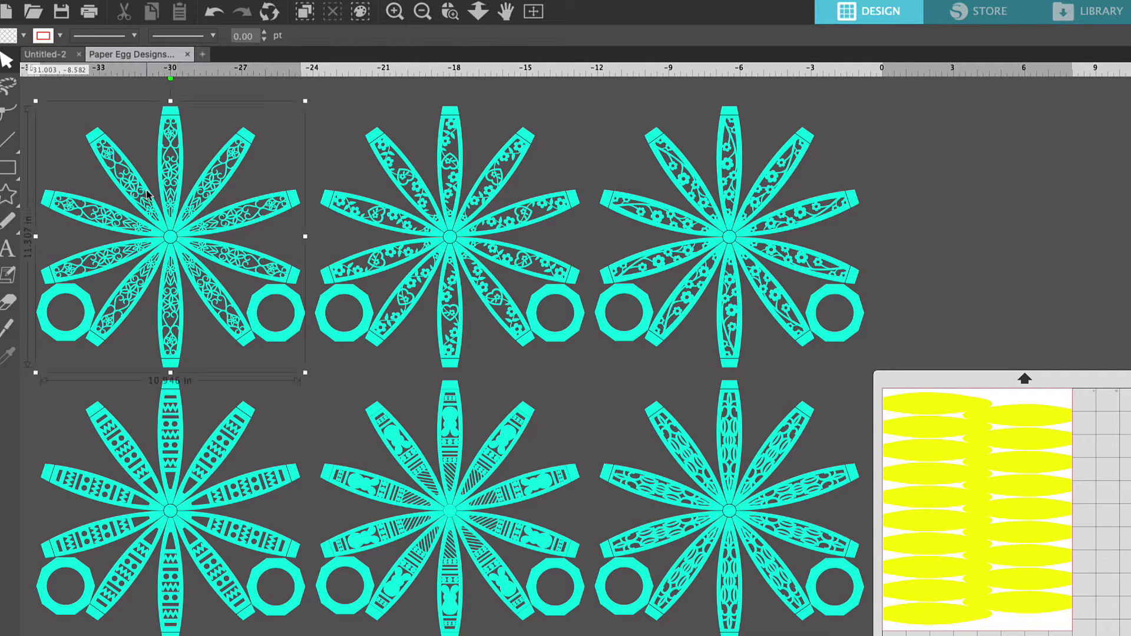
pyautogui.keyDown('shift'); pyautogui.click(401, 218); pyautogui.keyUp('shift')
pyautogui.keyDown('shift'); pyautogui.click(725, 236); pyautogui.keyUp('shift')
pyautogui.keyDown('shift'); pyautogui.click(423, 460); pyautogui.keyUp('shift')
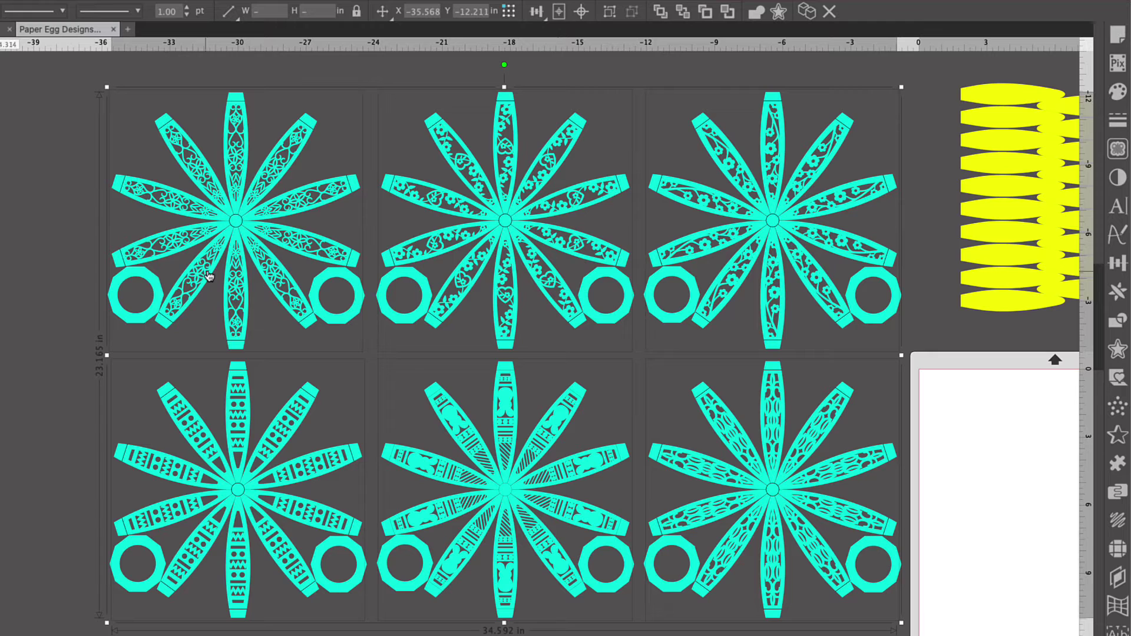
pyautogui.moveTo(158, 280); pyautogui.dragTo(149, 281)
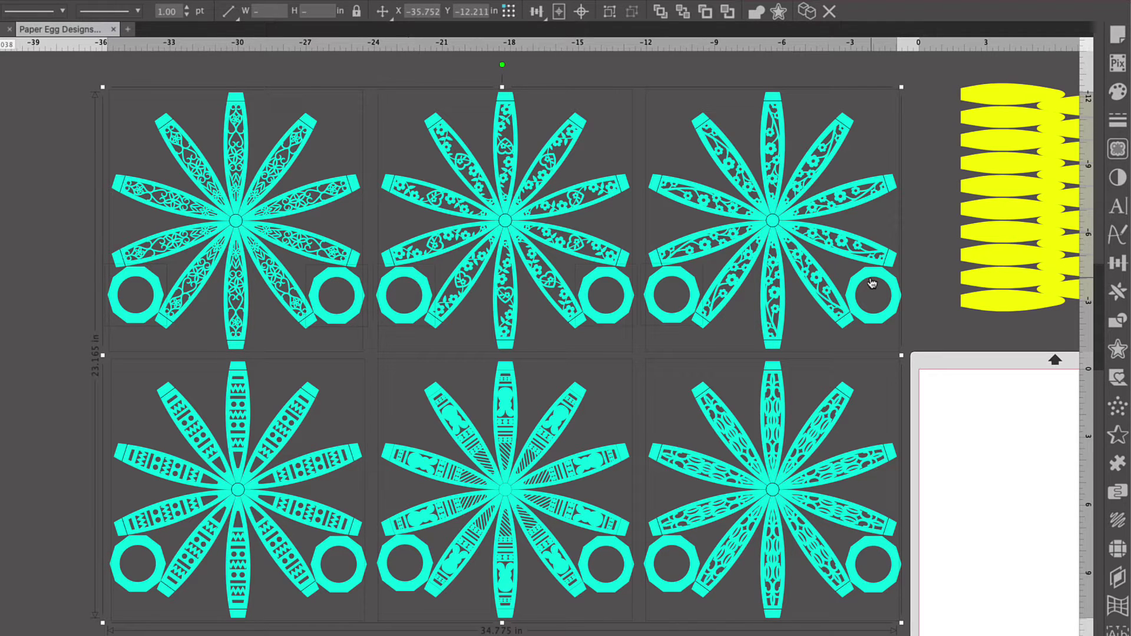
pyautogui.moveTo(870, 277); pyautogui.dragTo(875, 278)
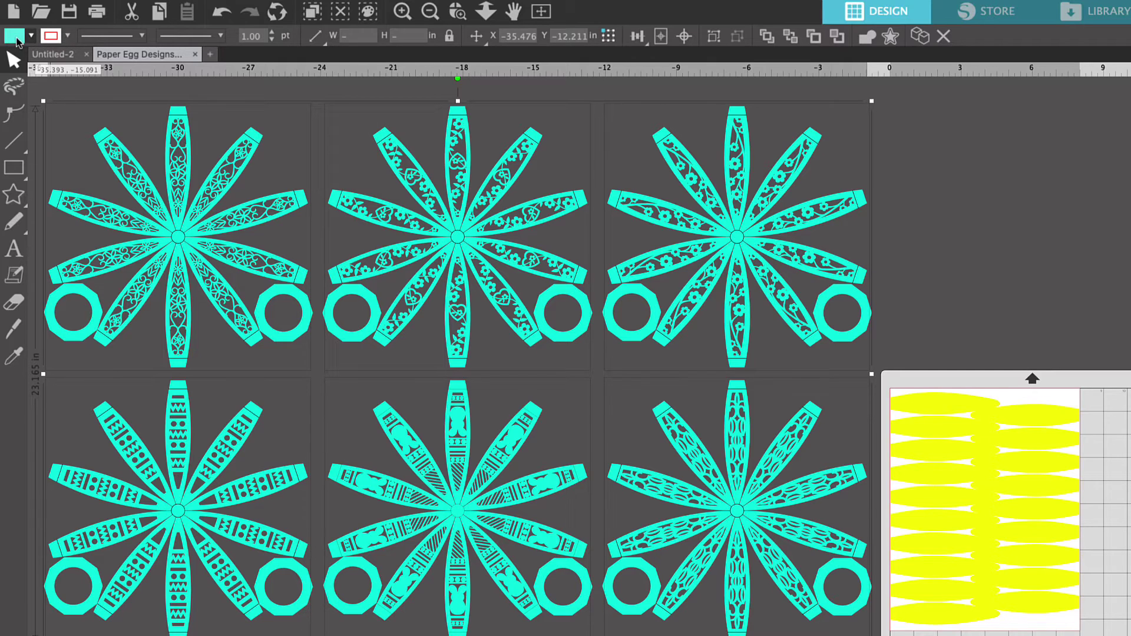
# - Eyedrop the flowers' teal fill (#0FEFE4) as their line colour
pyautogui.click(68, 38)
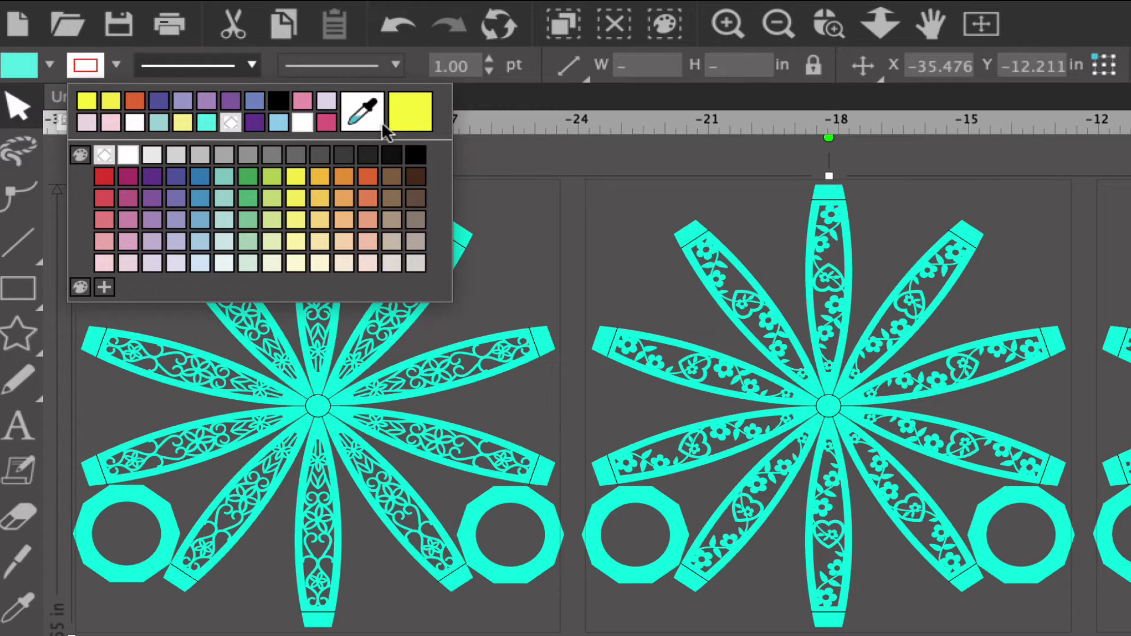
pyautogui.click(363, 117)
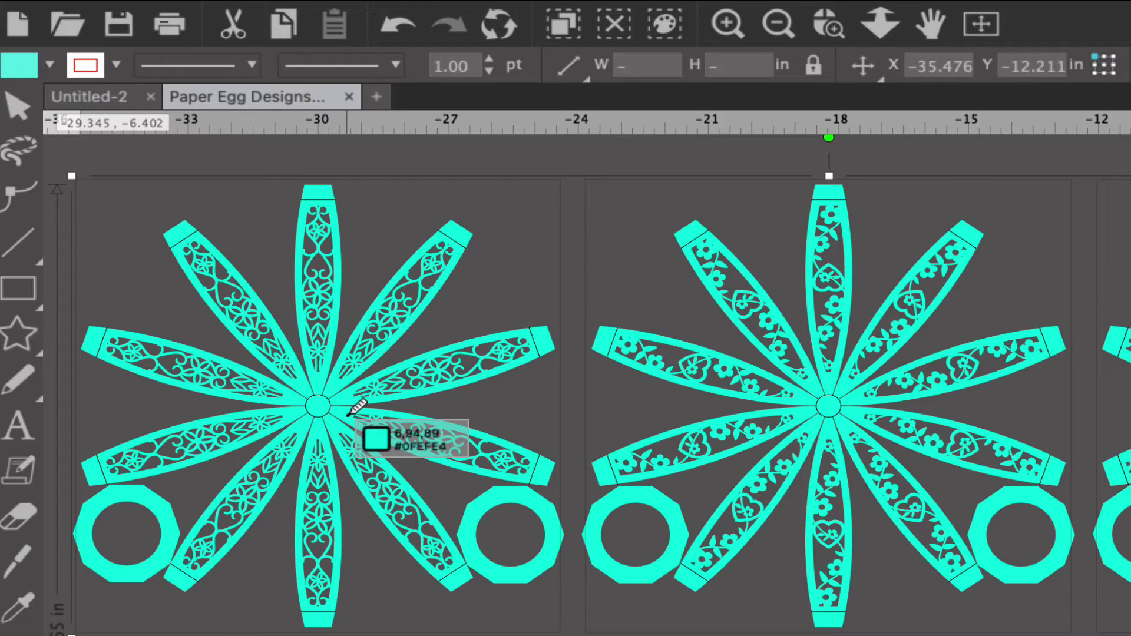
pyautogui.click(347, 413)
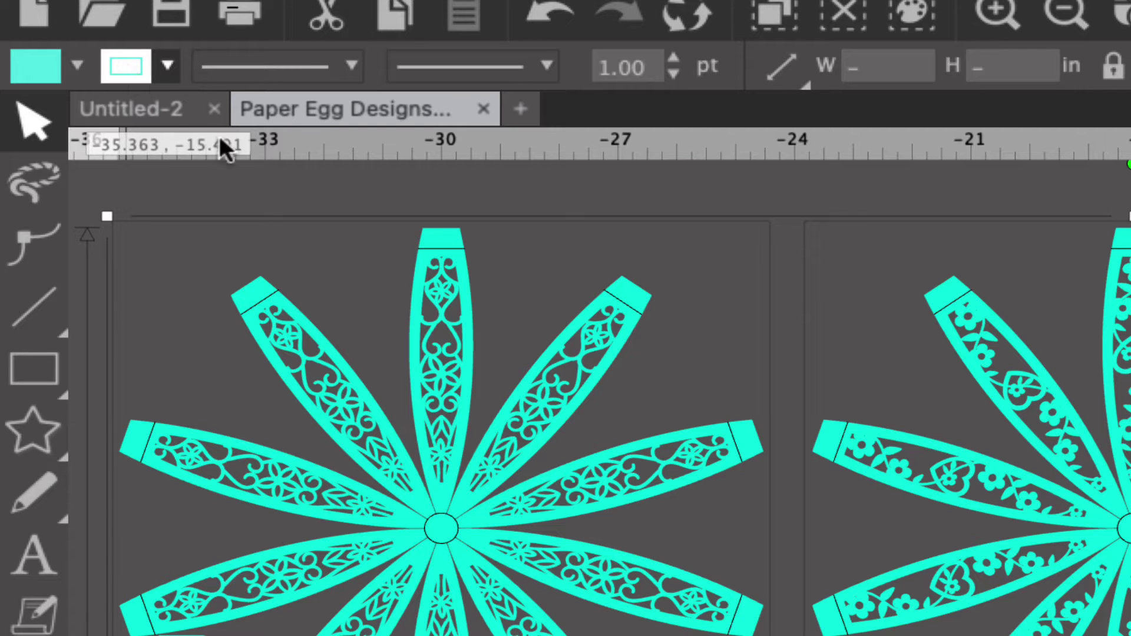
pyautogui.click(261, 188)
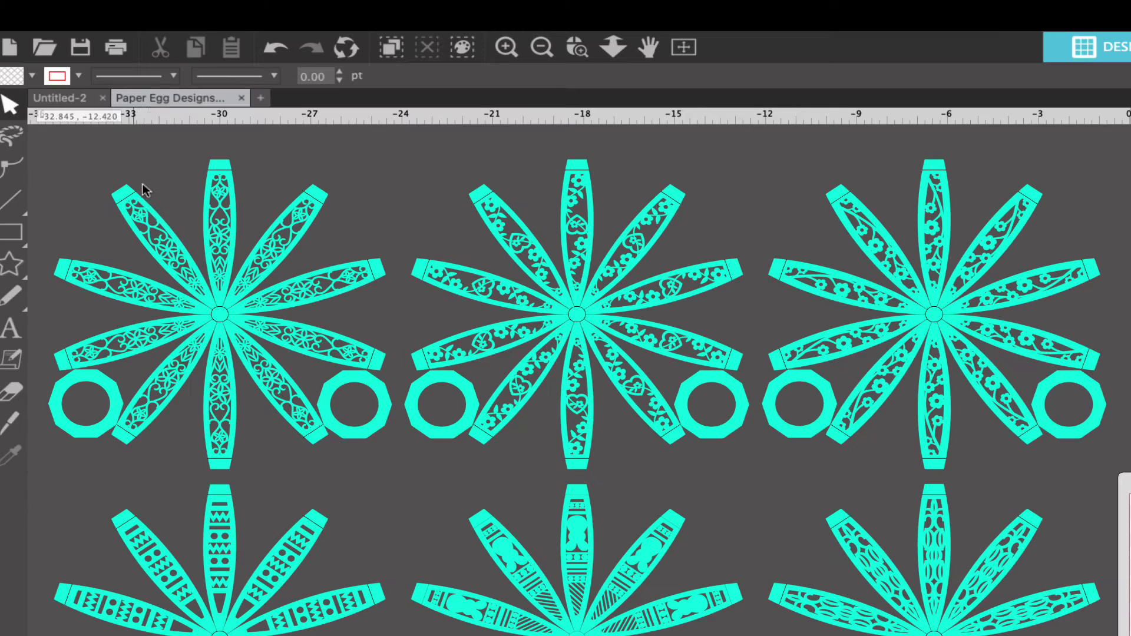
pyautogui.click(158, 219)
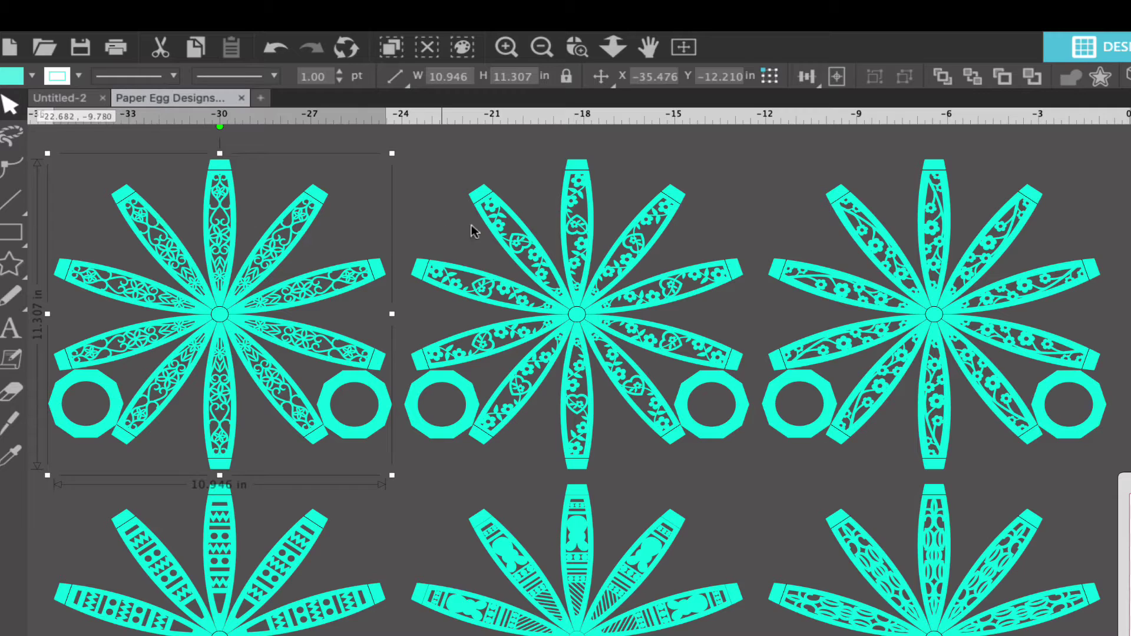
pyautogui.click(502, 243)
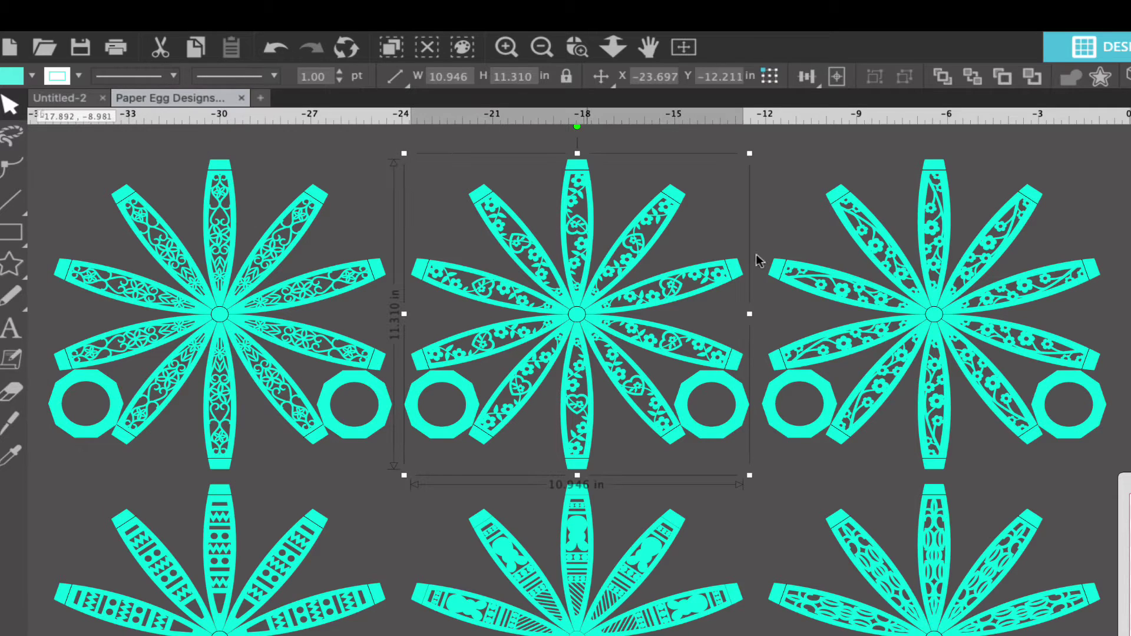
pyautogui.click(858, 253)
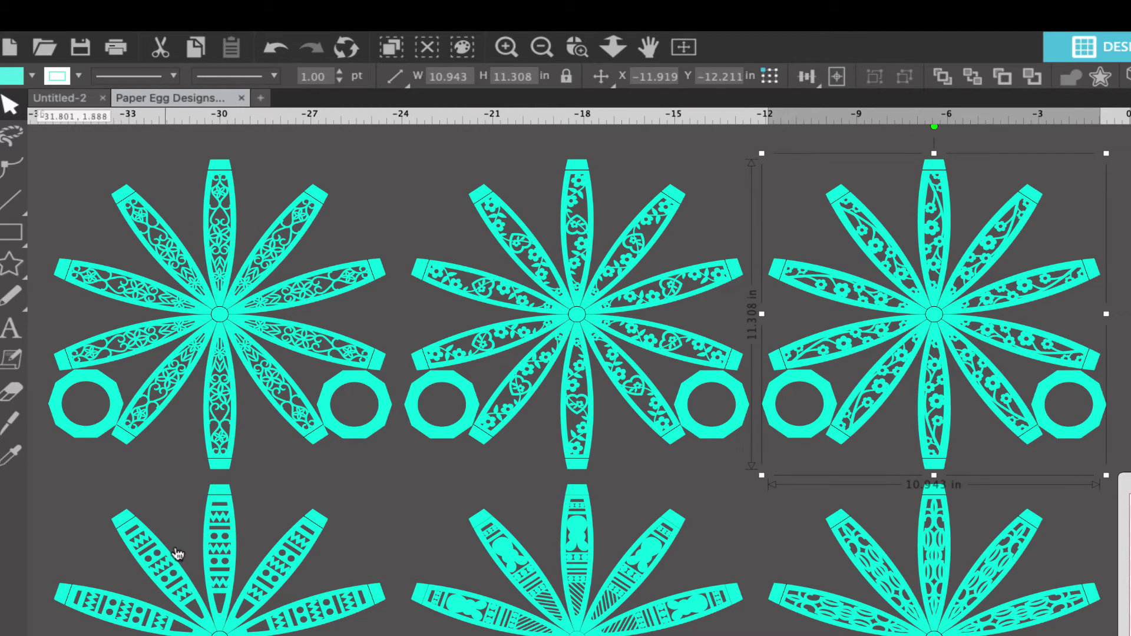
pyautogui.click(209, 539)
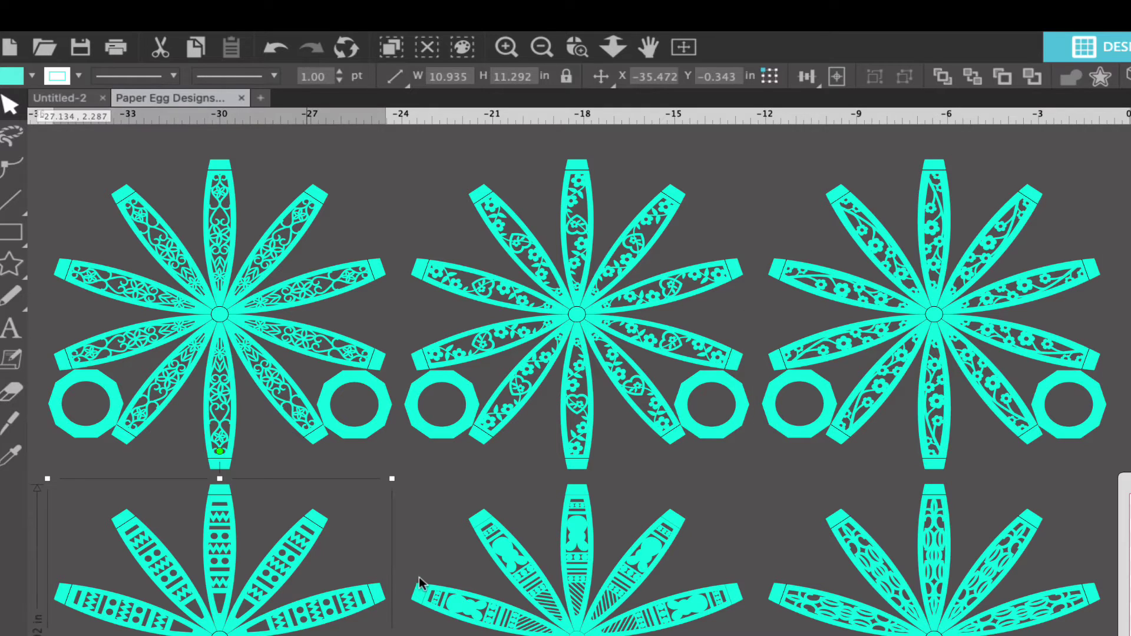
pyautogui.click(510, 557)
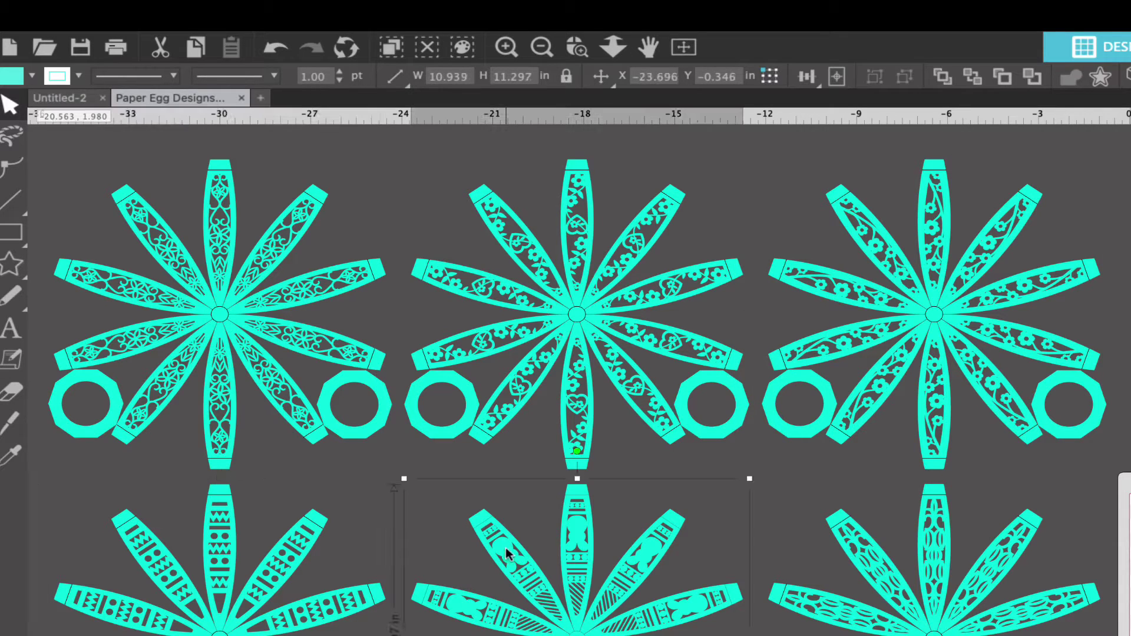
pyautogui.click(878, 559)
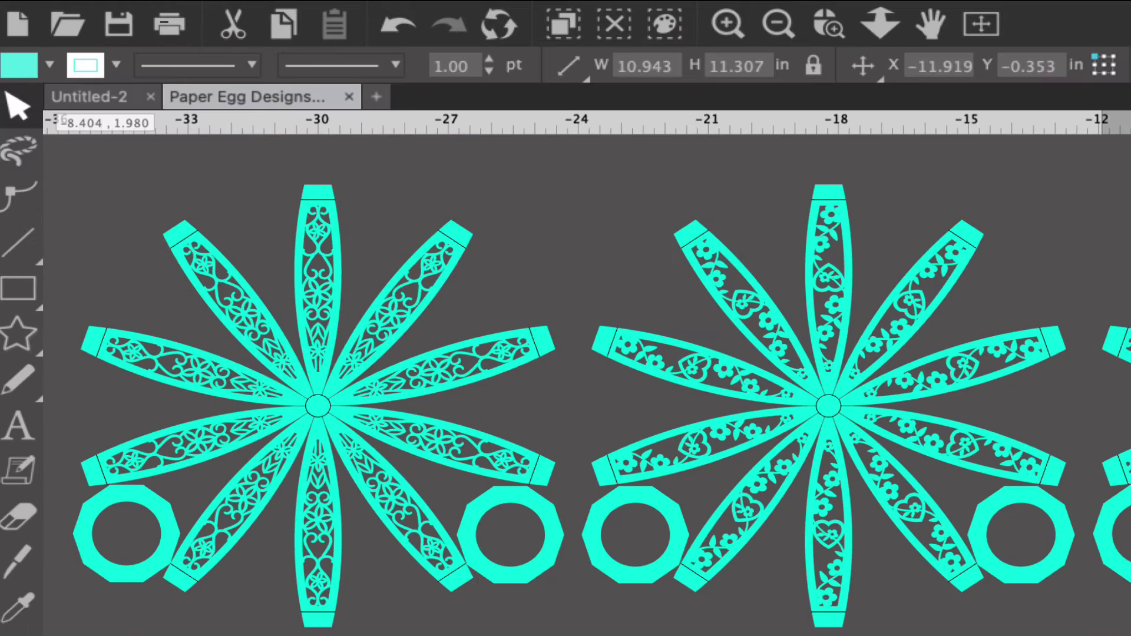
pyautogui.click(317, 210)
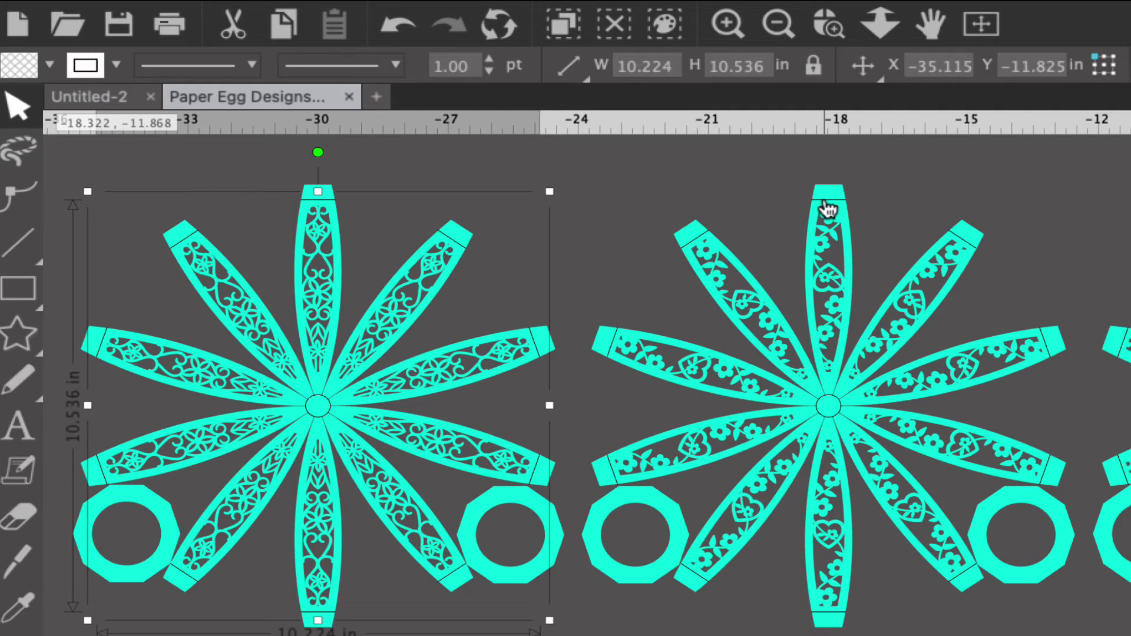
pyautogui.click(828, 206)
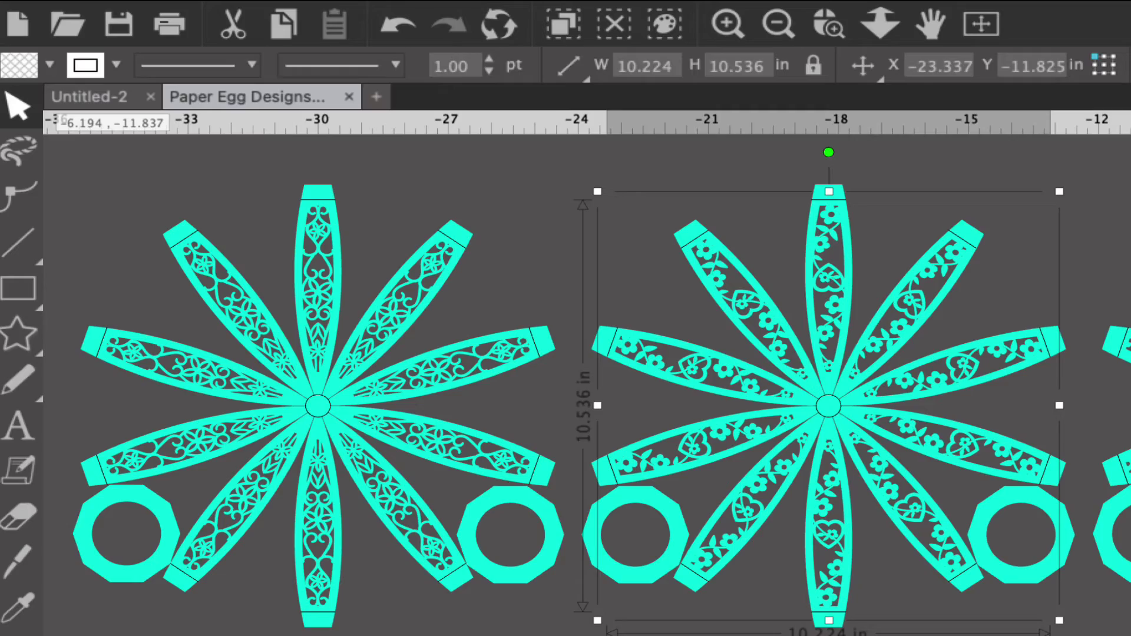
pyautogui.press('Escape')
pyautogui.press('Tab')
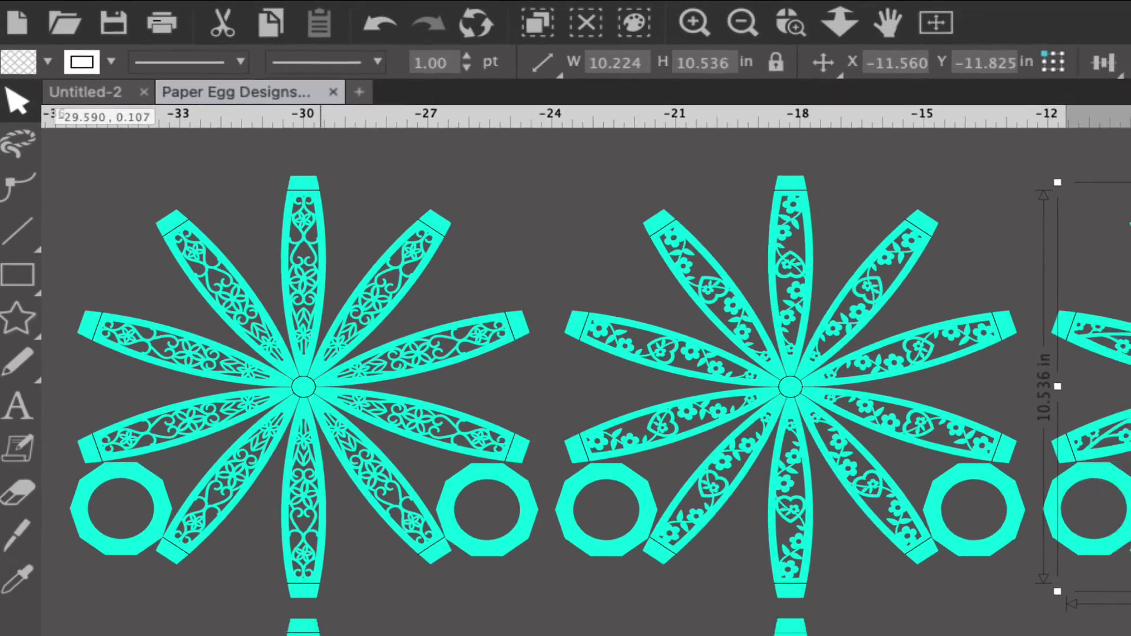
pyautogui.click(1041, 472)
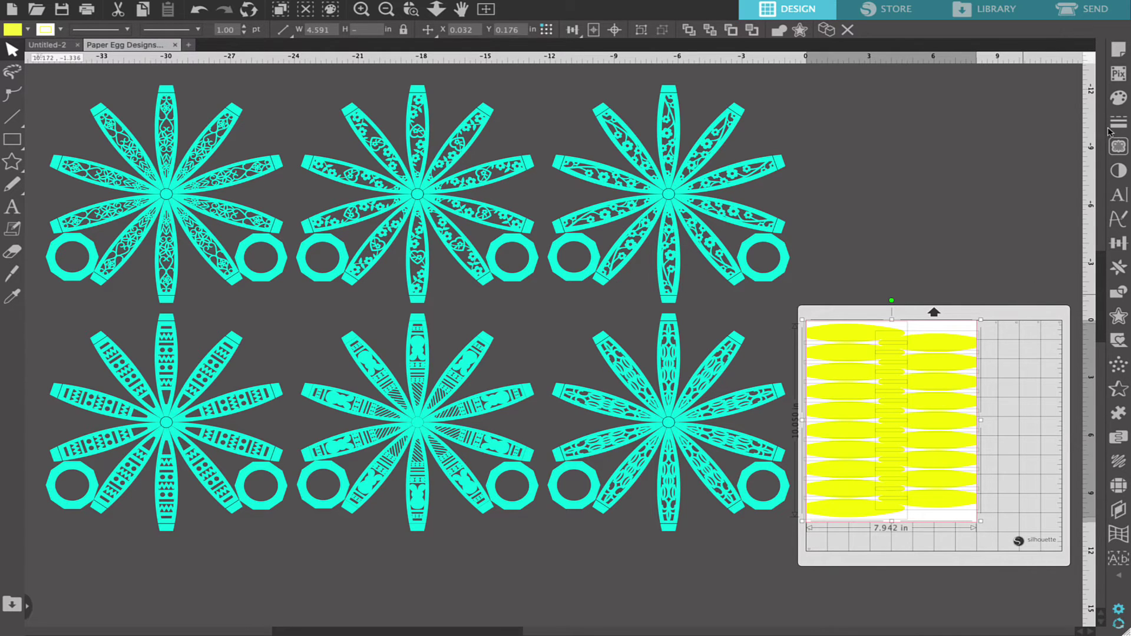
# - Move the yellow shapes up above the mat and deselect them
pyautogui.moveTo(823, 305); pyautogui.dragTo(948, 522)
pyautogui.moveTo(935, 445); pyautogui.dragTo(972, 201)
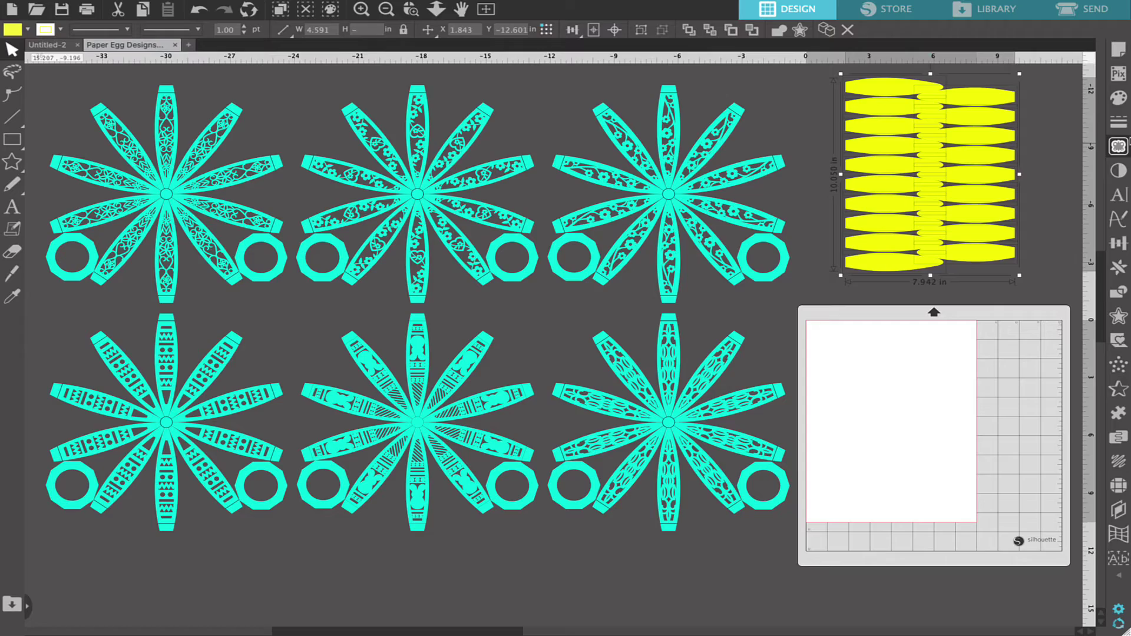
pyautogui.click(1070, 105)
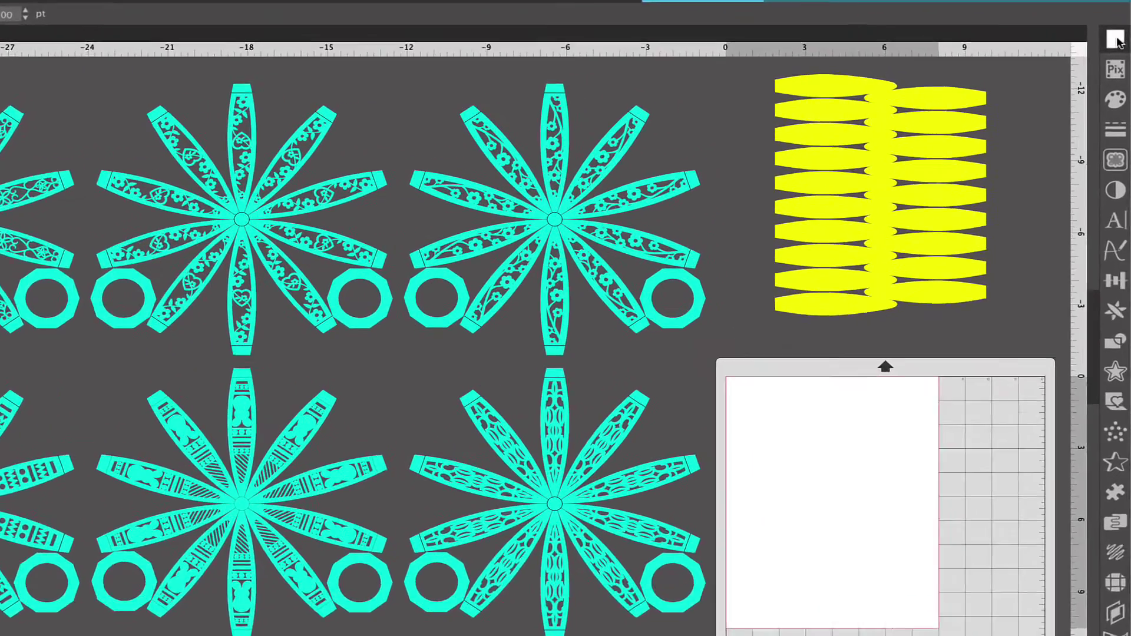
# - Set the media Width and Height to 12 in in Page Setup
pyautogui.click(1120, 52)
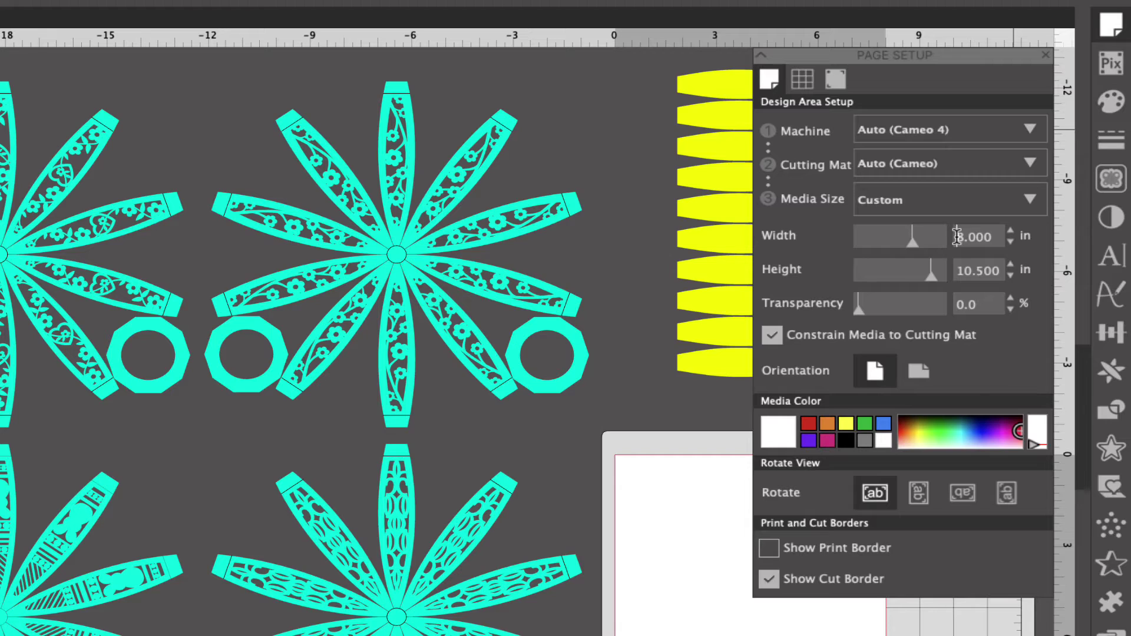
pyautogui.moveTo(956, 236); pyautogui.dragTo(1009, 236)
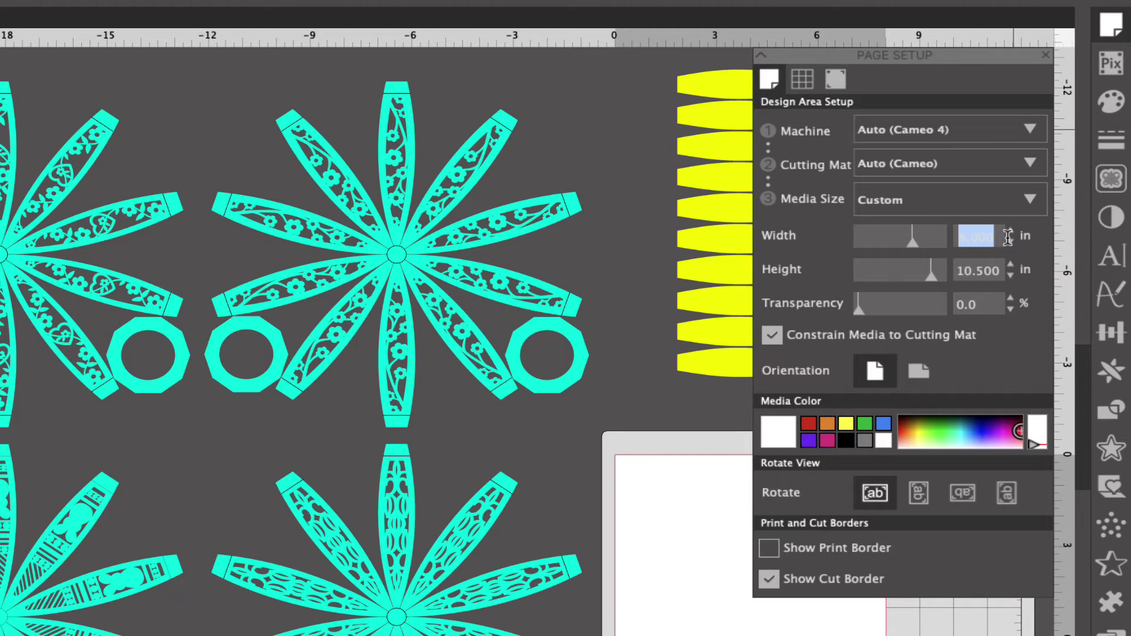
pyautogui.write('12')
pyautogui.press('Tab')
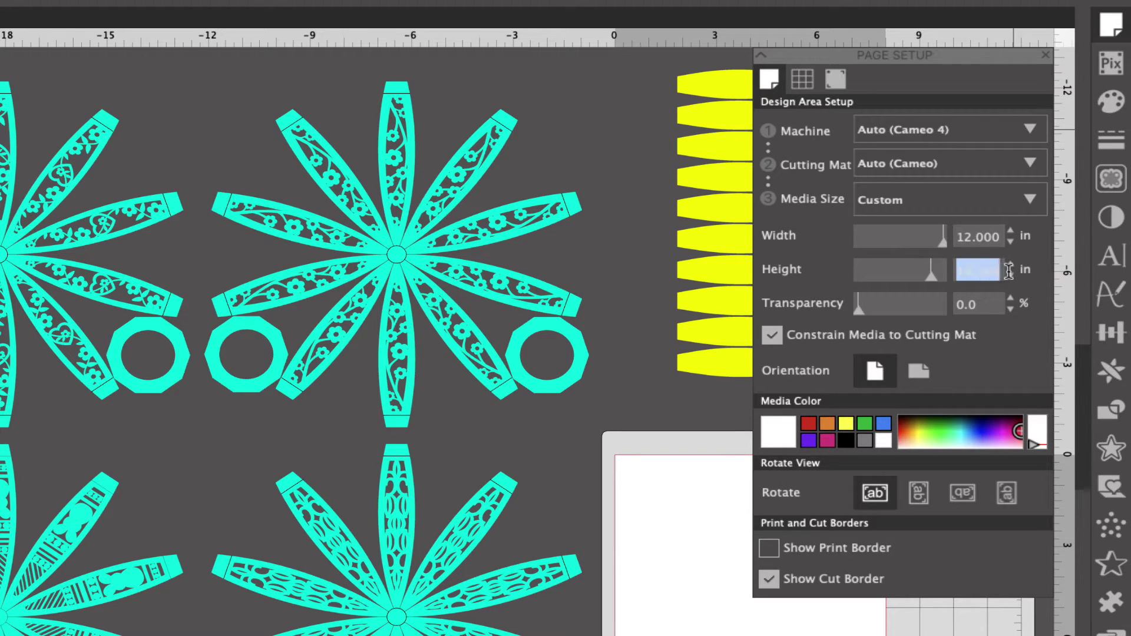
pyautogui.write('12')
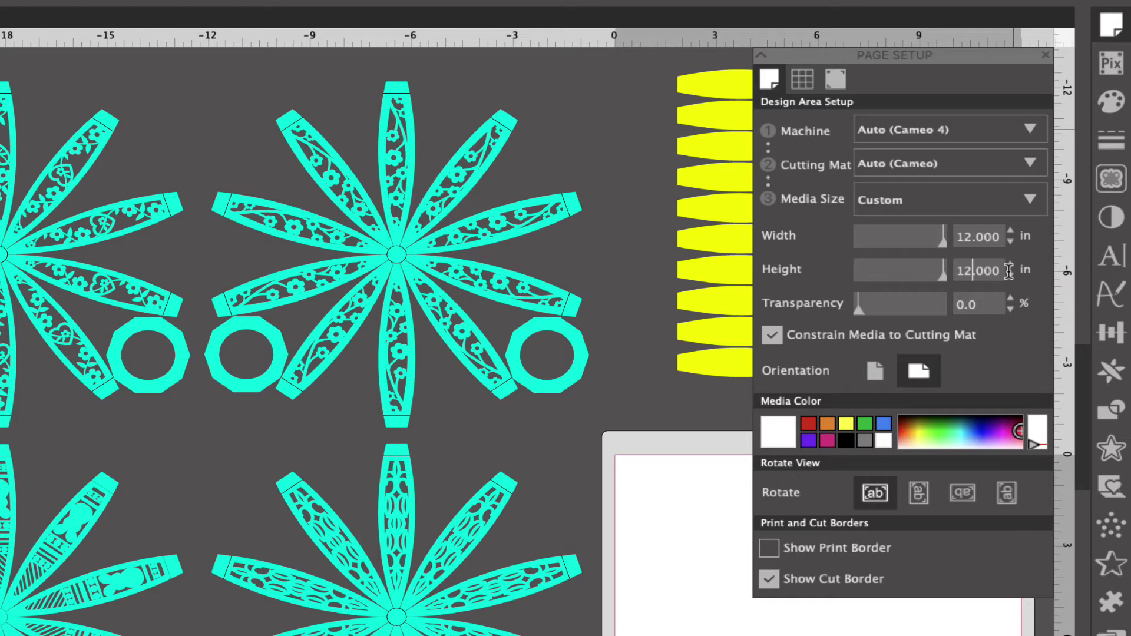
pyautogui.click(1046, 55)
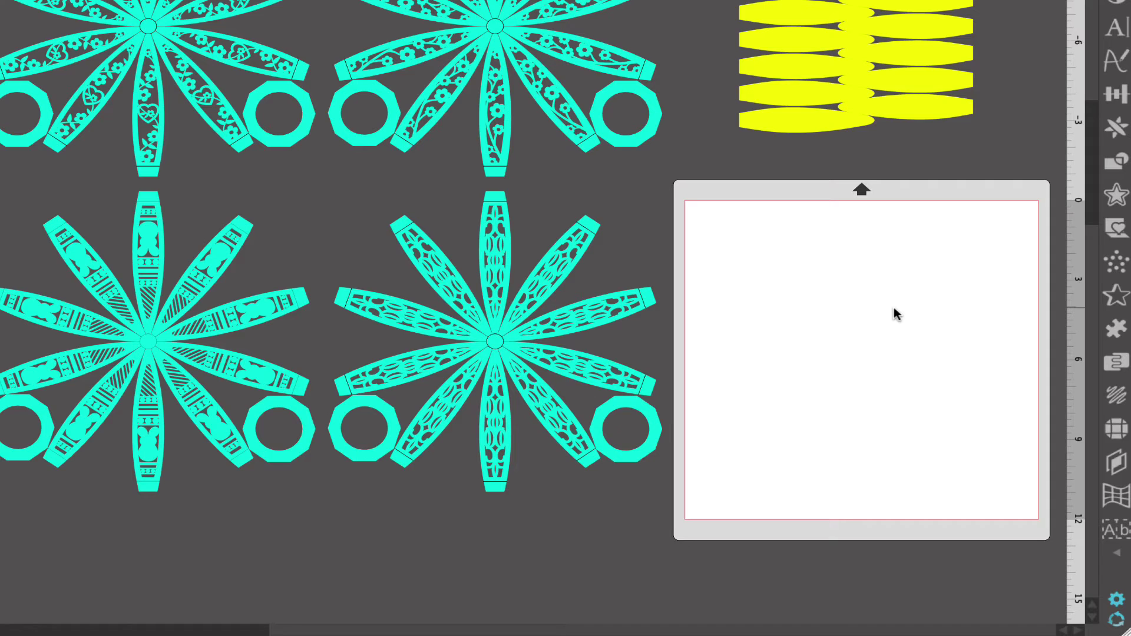
# - Drag the filigree teal egg onto the mat, nudged inside the red cut border
pyautogui.hscroll(2, 894, 307)
pyautogui.scroll(-1, 894, 307)
pyautogui.hscroll(-4, 897, 309)
pyautogui.scroll(2, 897, 308)
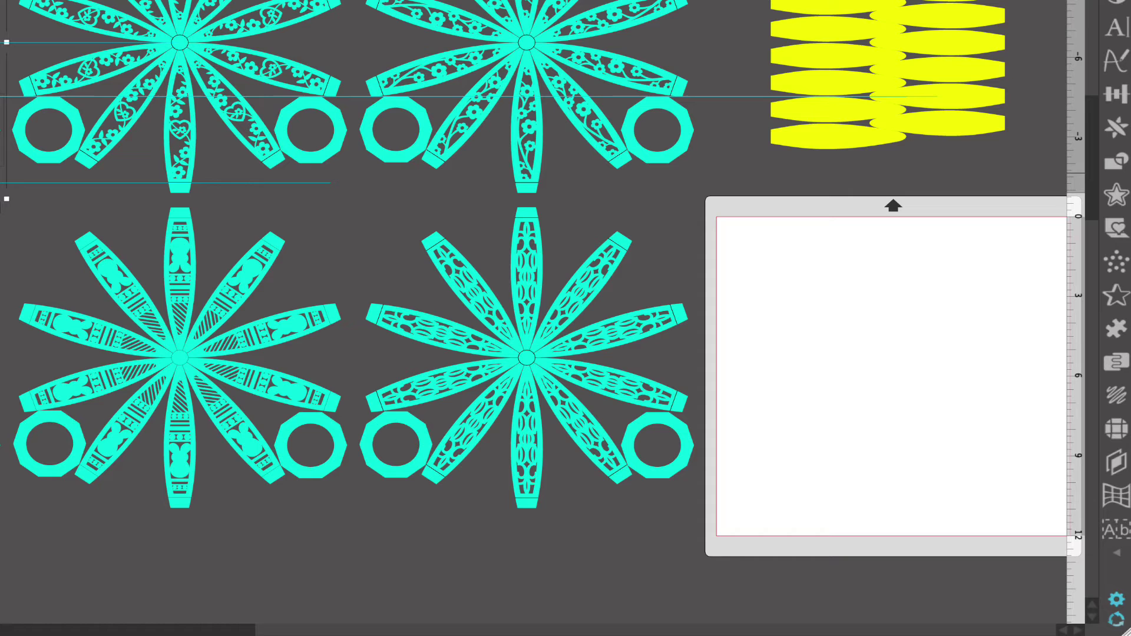
pyautogui.scroll(-1, 530, 318)
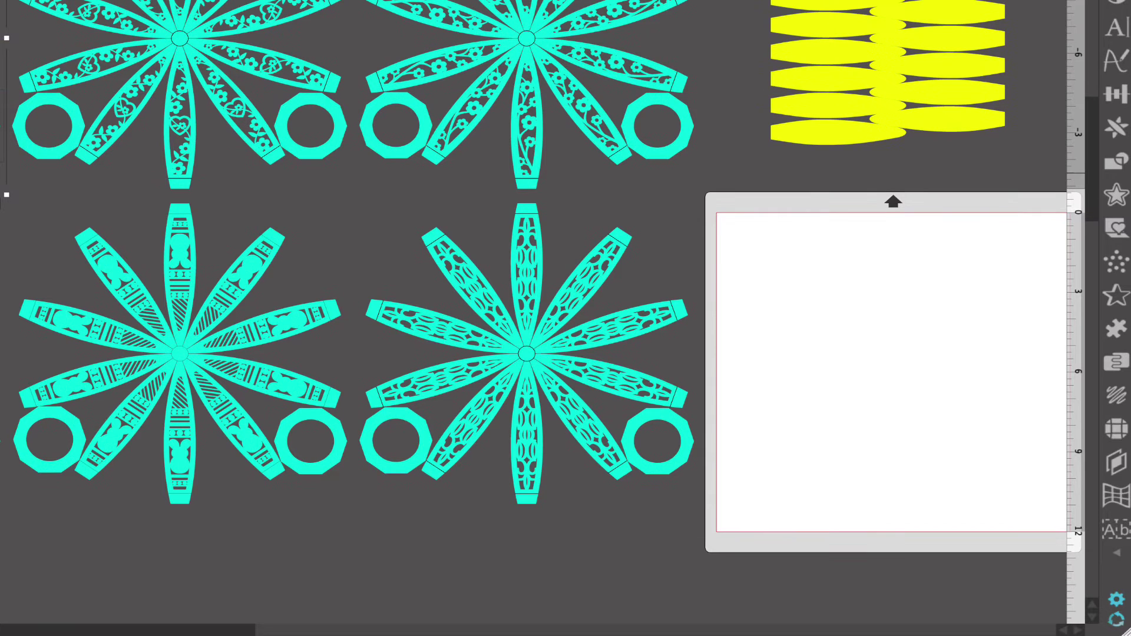
pyautogui.moveTo(3, 188); pyautogui.dragTo(384, 200)
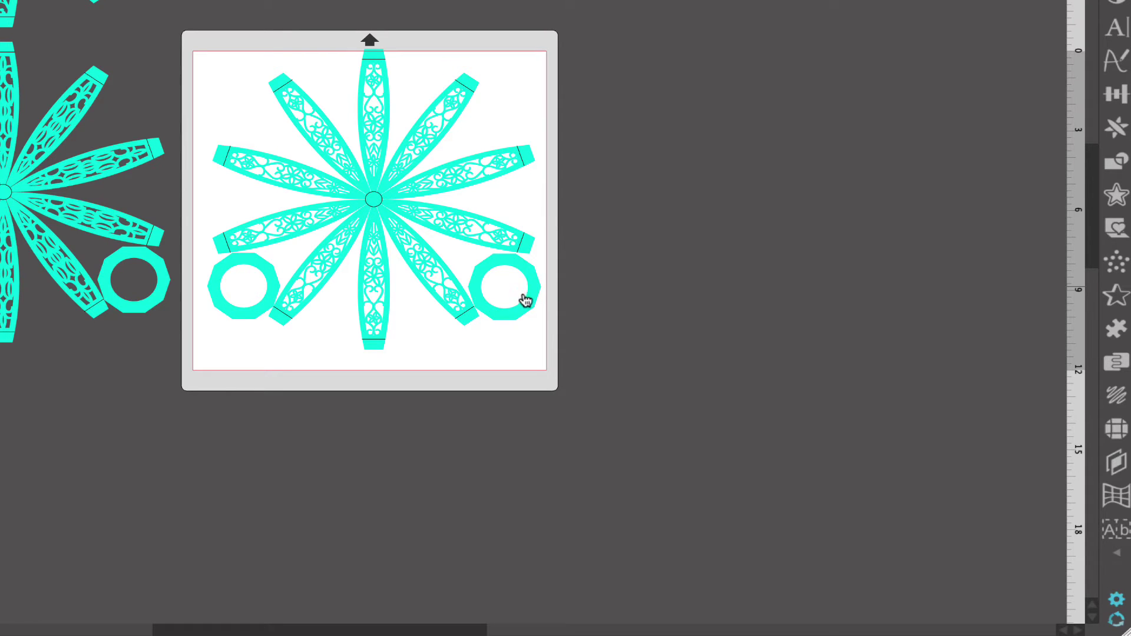
pyautogui.moveTo(525, 300); pyautogui.dragTo(524, 311)
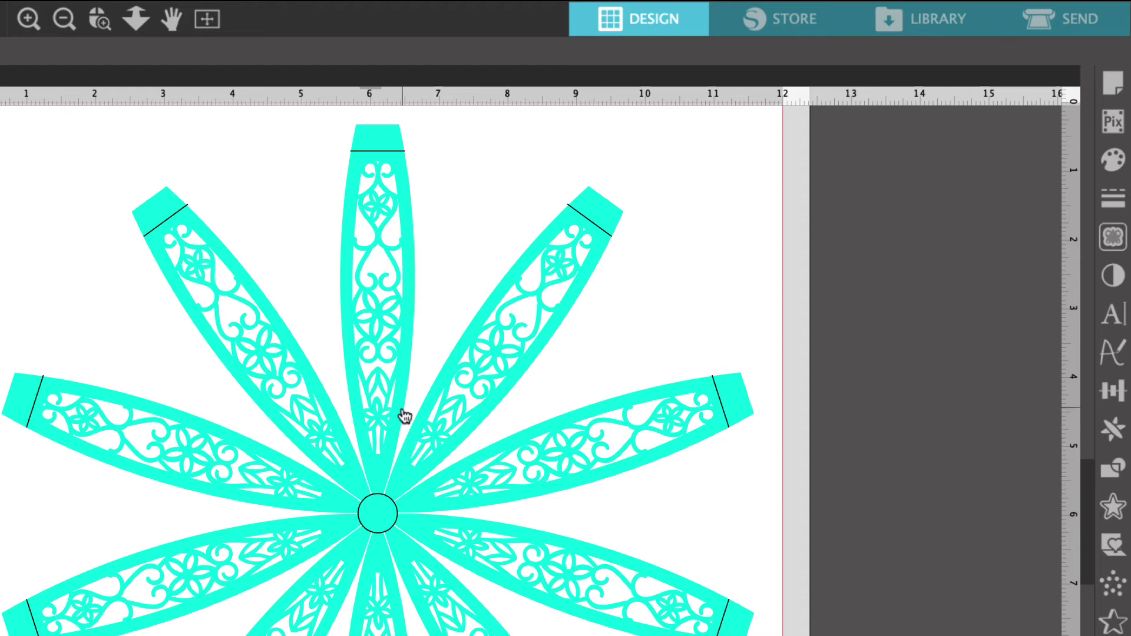
# - Switch to the Send tab to view the egg's cut settings
pyautogui.click(1059, 18)
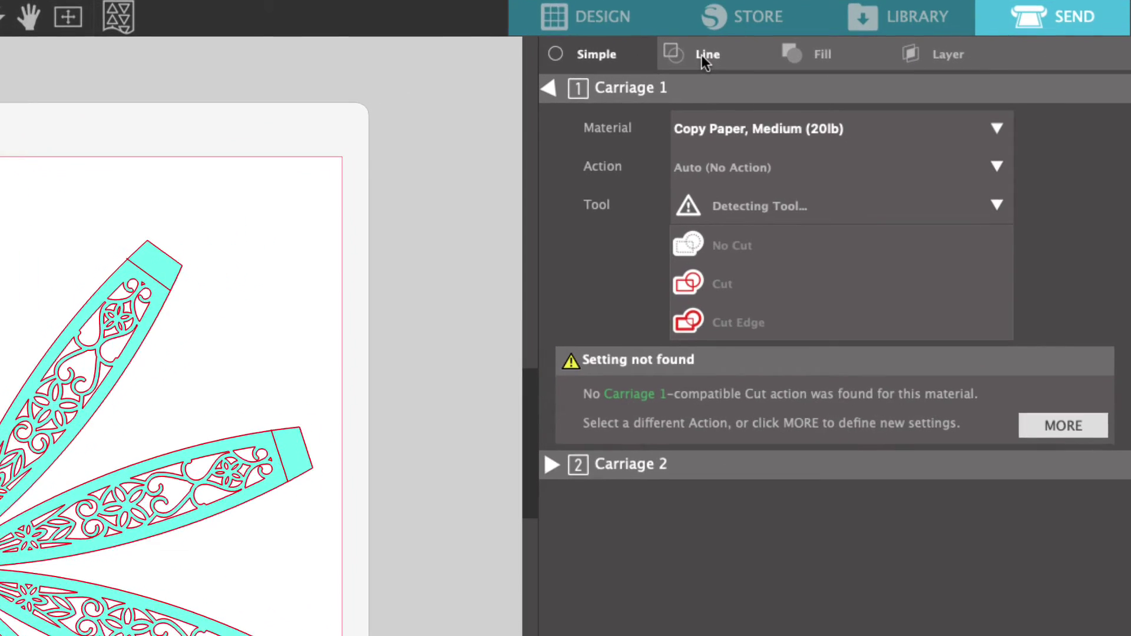
# - Under the Line tab, change the yellow line's material to Vellum
pyautogui.click(701, 55)
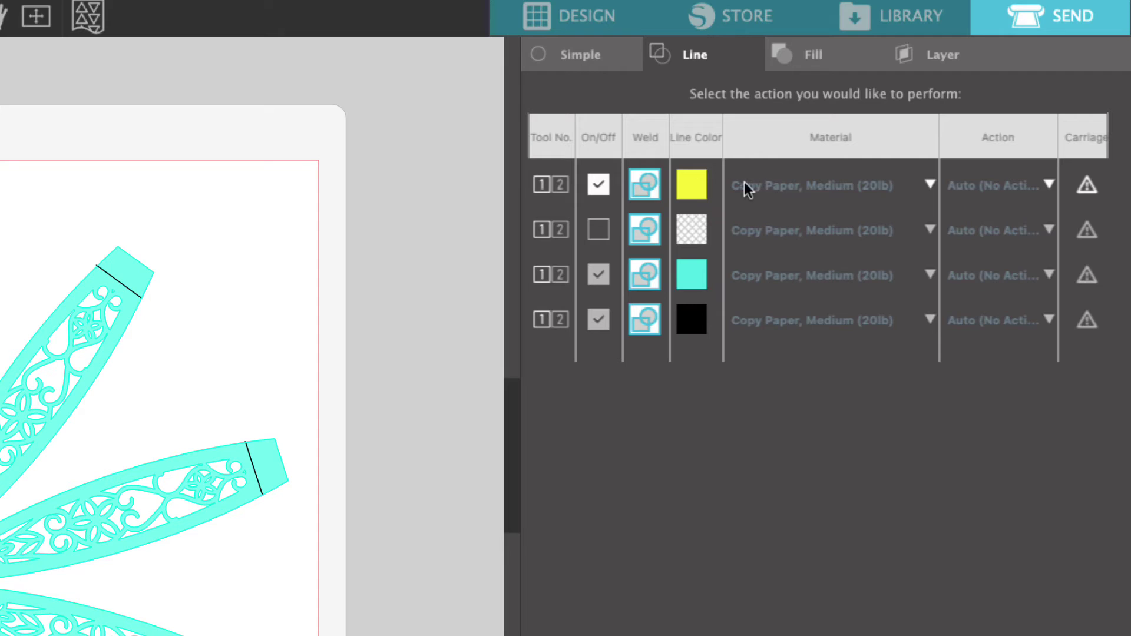
pyautogui.click(925, 182)
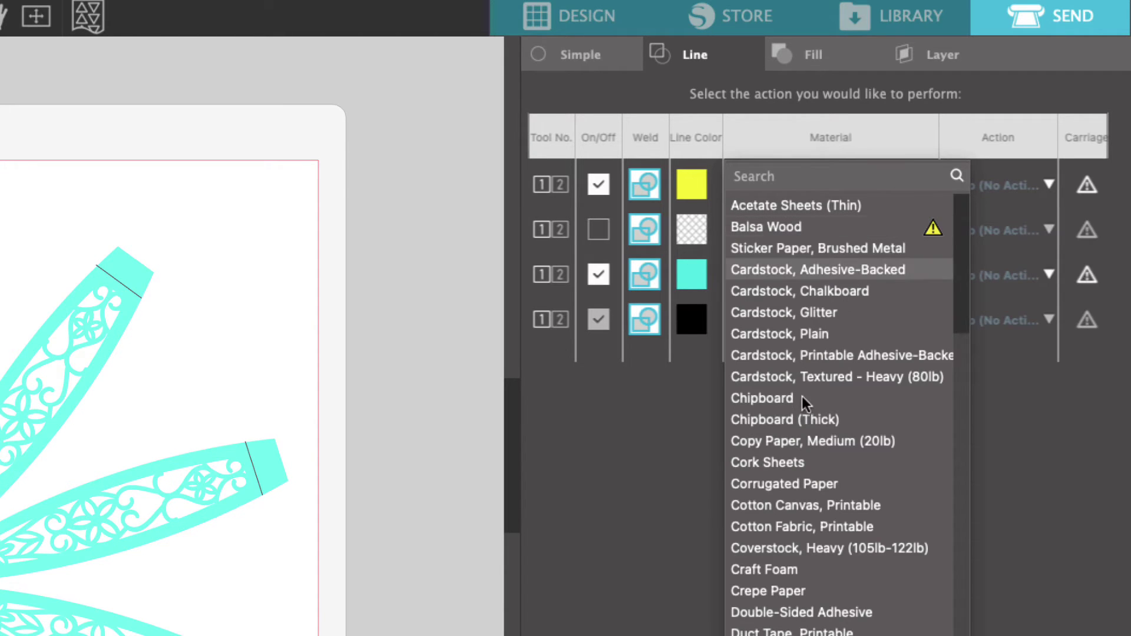
pyautogui.scroll(-15, 801, 397)
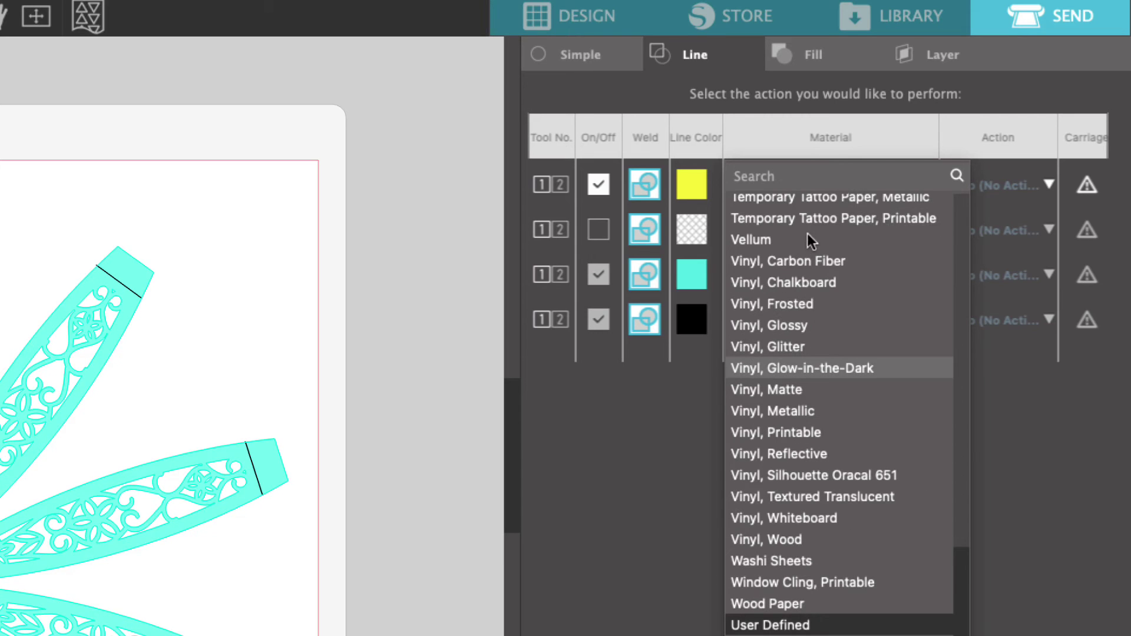
pyautogui.click(761, 241)
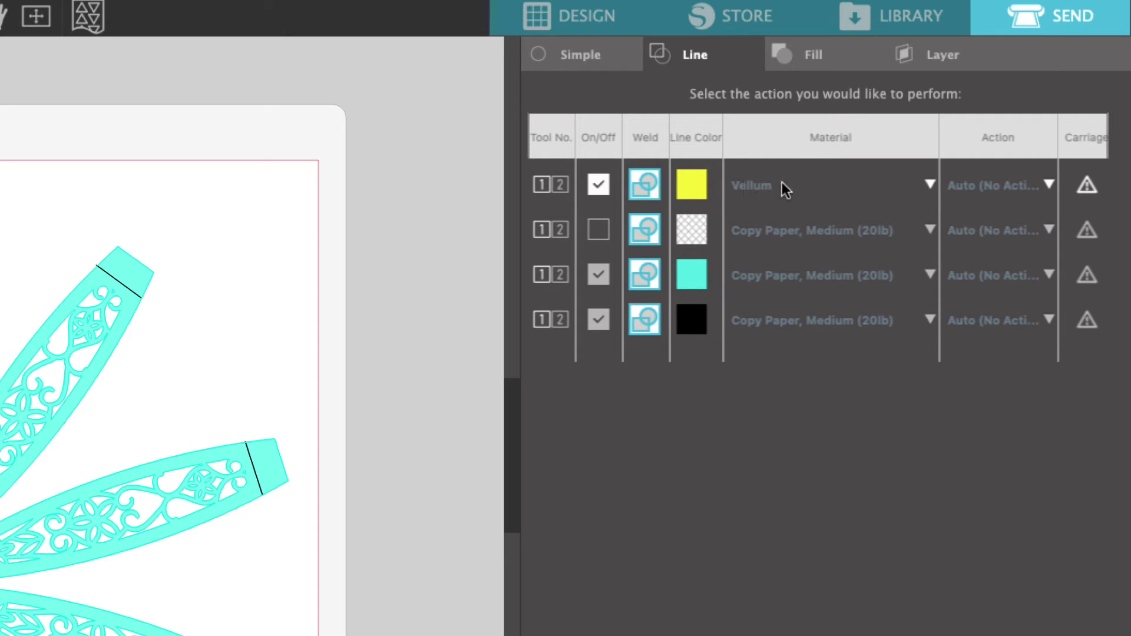
# - Turn on cutting for the teal lines and give them the Intricate Cuts material
pyautogui.click(601, 274)
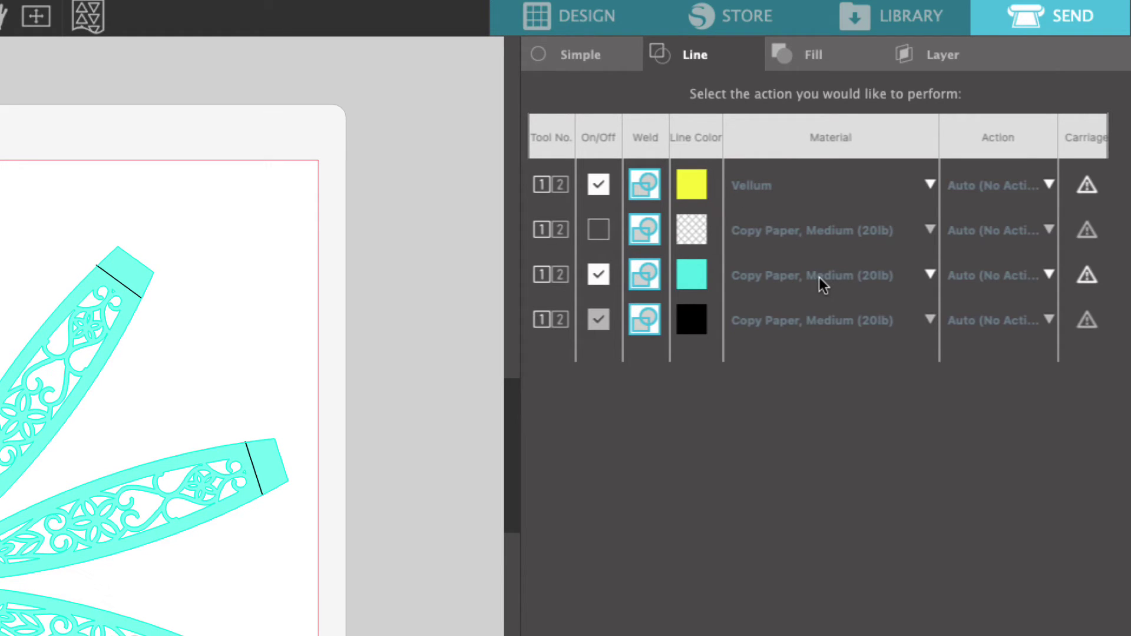
pyautogui.click(930, 274)
pyautogui.scroll(-10, 920, 472)
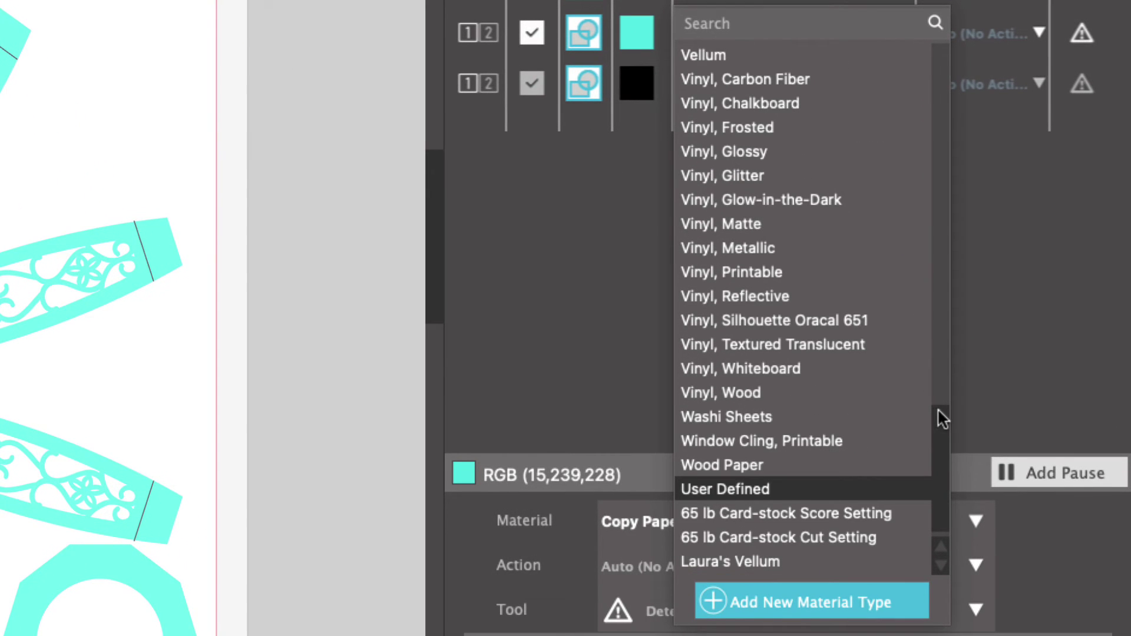
pyautogui.scroll(-1, 939, 486)
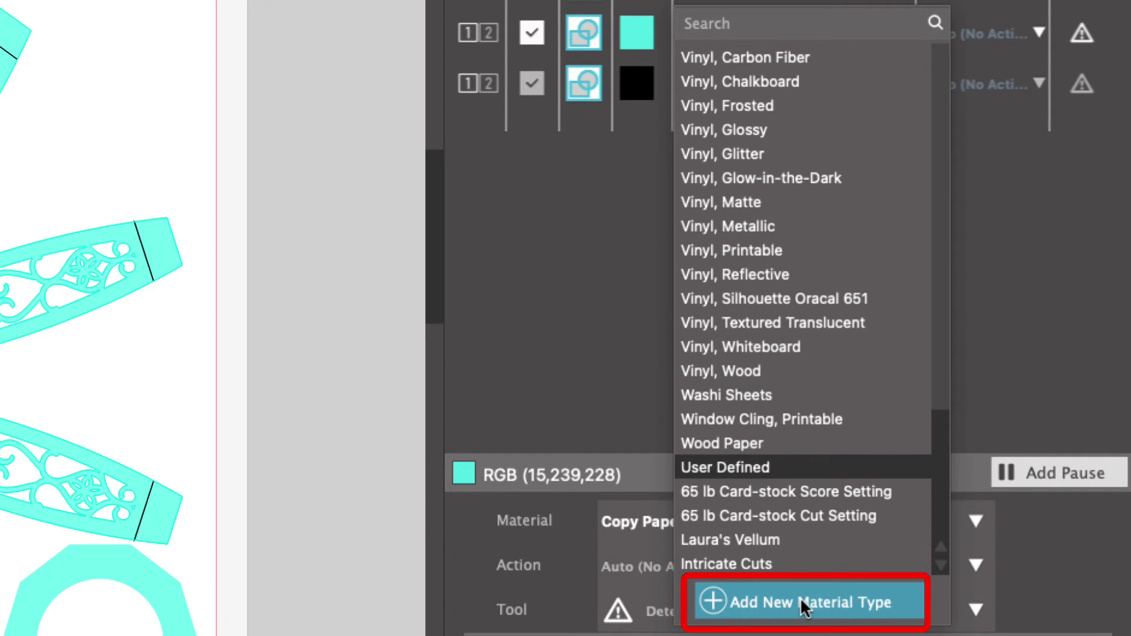
pyautogui.click(727, 566)
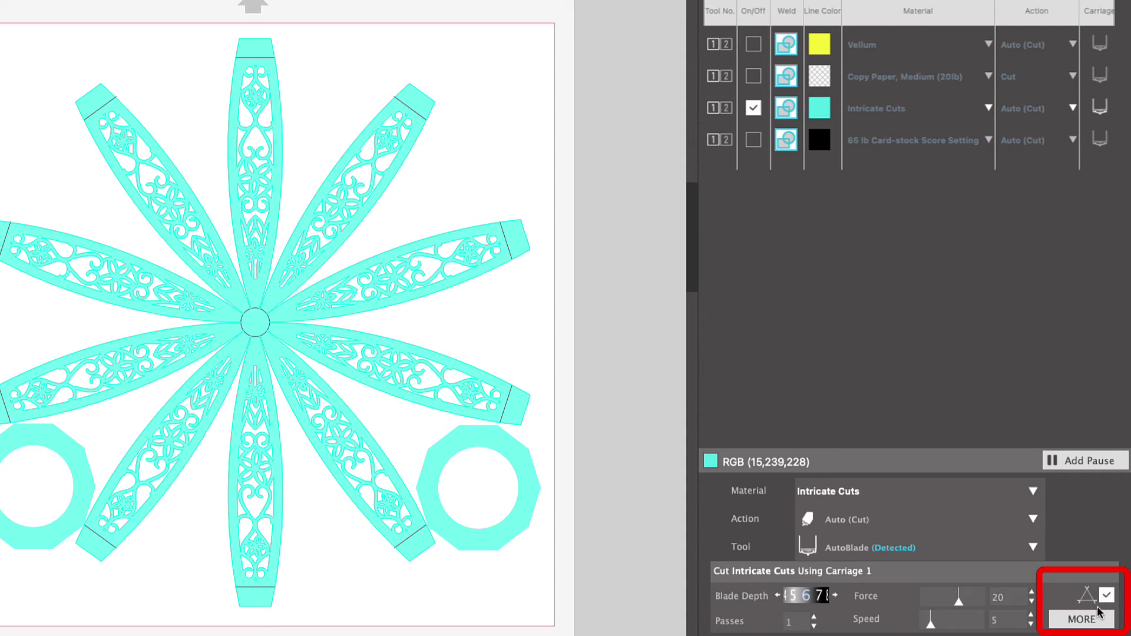
# - Save the Intricate Cuts settings (Force 20, Speed 5, one pass) from the advanced panel
pyautogui.click(1083, 620)
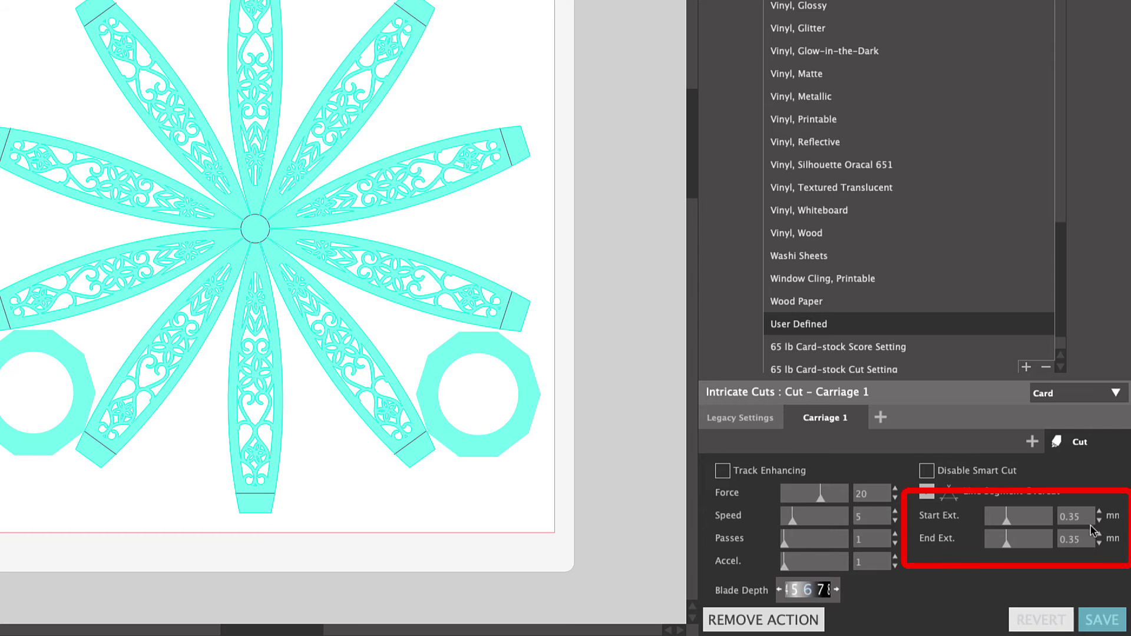
pyautogui.click(1102, 620)
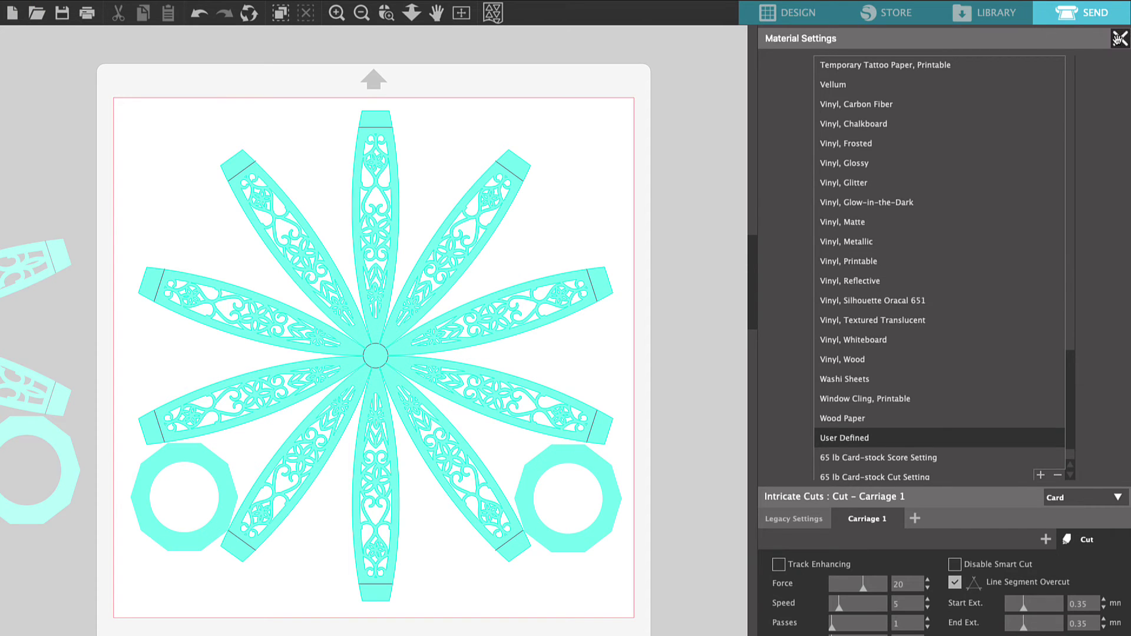
# - Close the Material Settings editor to return to the line-colour cut table
pyautogui.click(1119, 39)
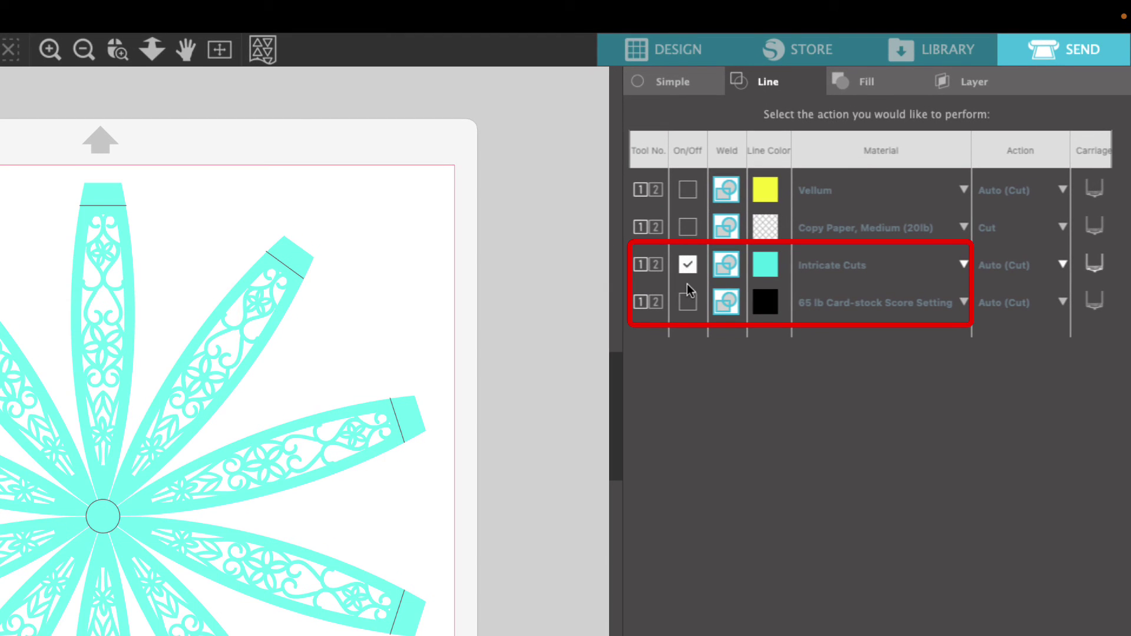
# - Disable the teal lines, enable the black lines, and check their 65 lb Card-stock Score Setting
pyautogui.click(688, 301)
pyautogui.click(687, 302)
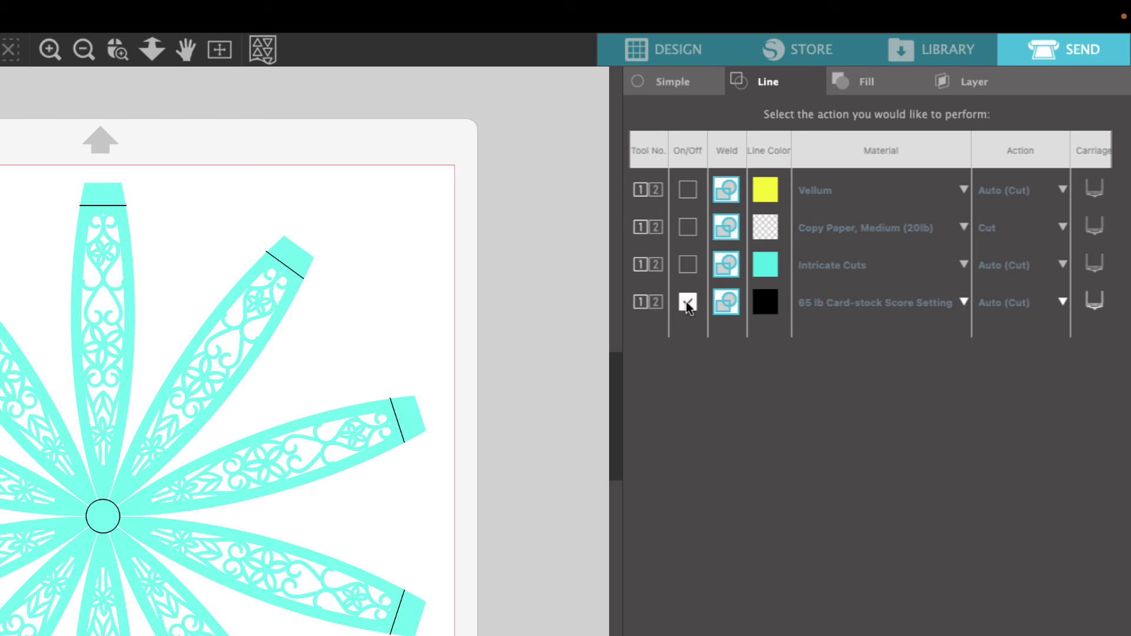
pyautogui.click(963, 302)
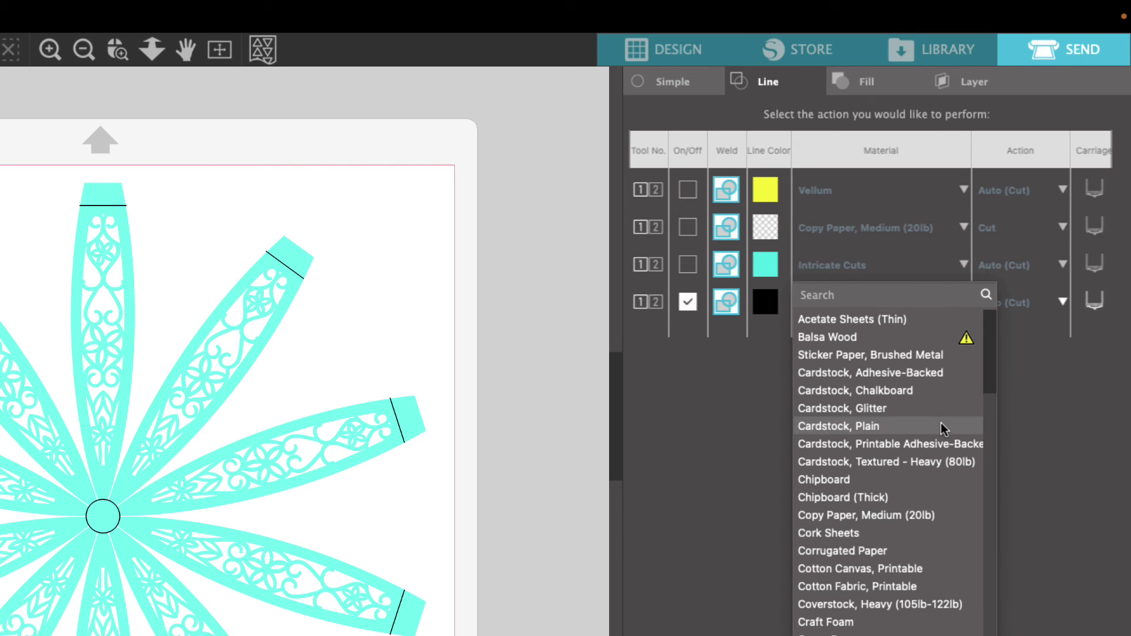
pyautogui.scroll(-10, 942, 423)
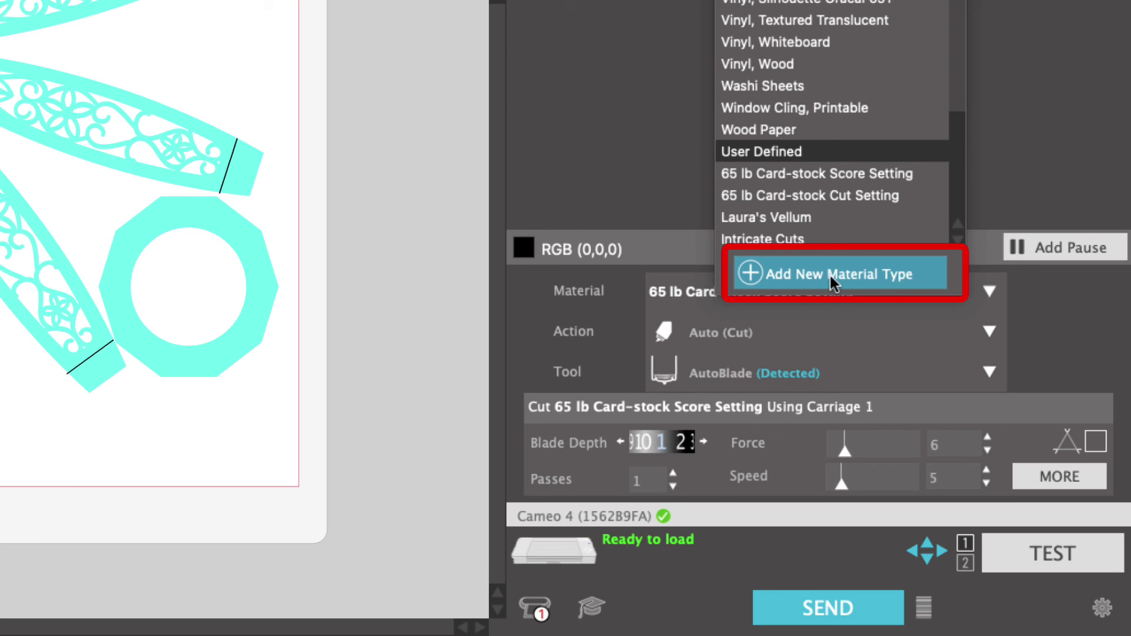
pyautogui.click(819, 172)
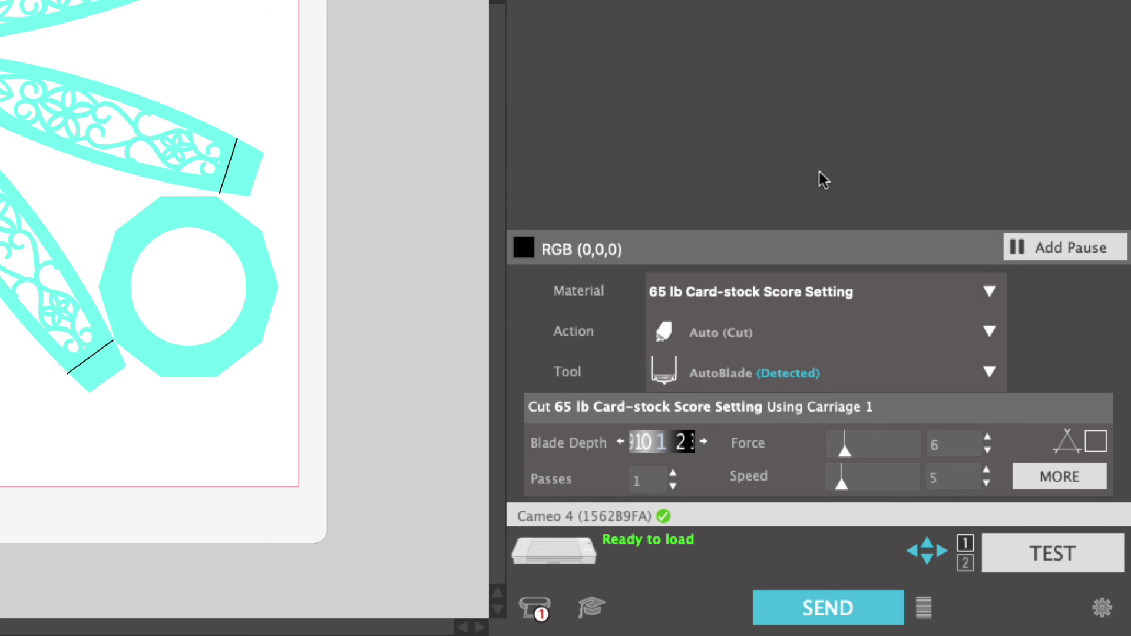